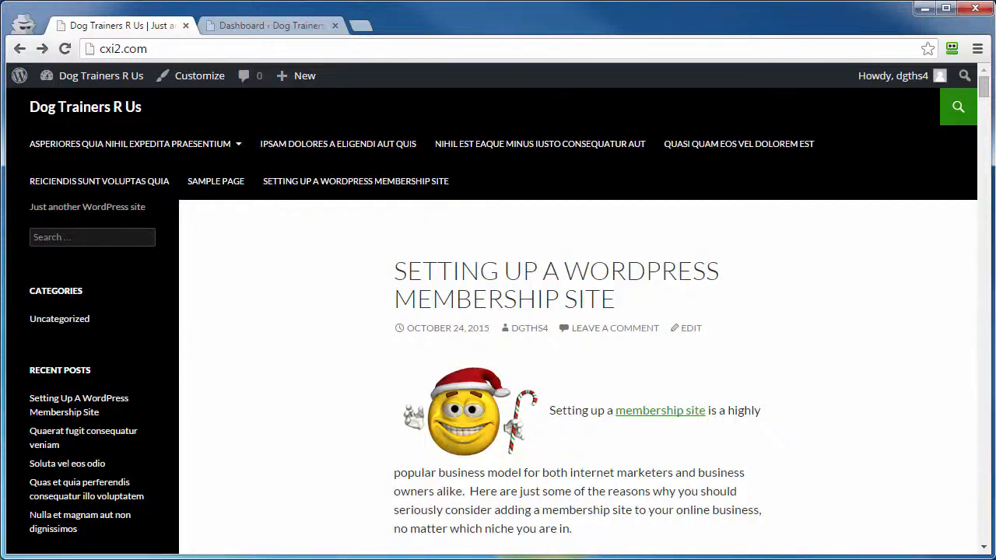
# Switch to the site's dashboard, open the menu editor and create a new menu named "main"
pyautogui.click(241, 28)
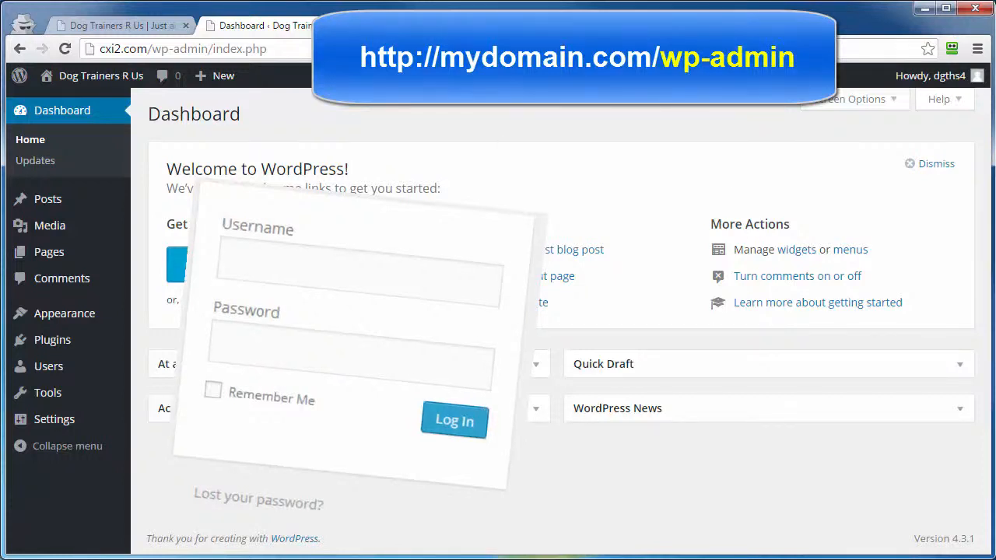
pyautogui.moveTo(42, 314)
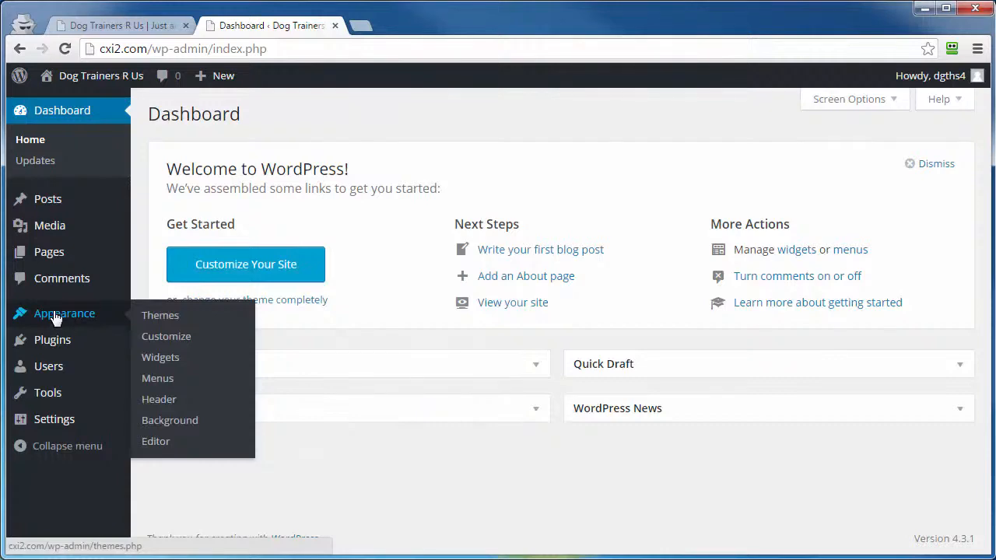
pyautogui.click(159, 380)
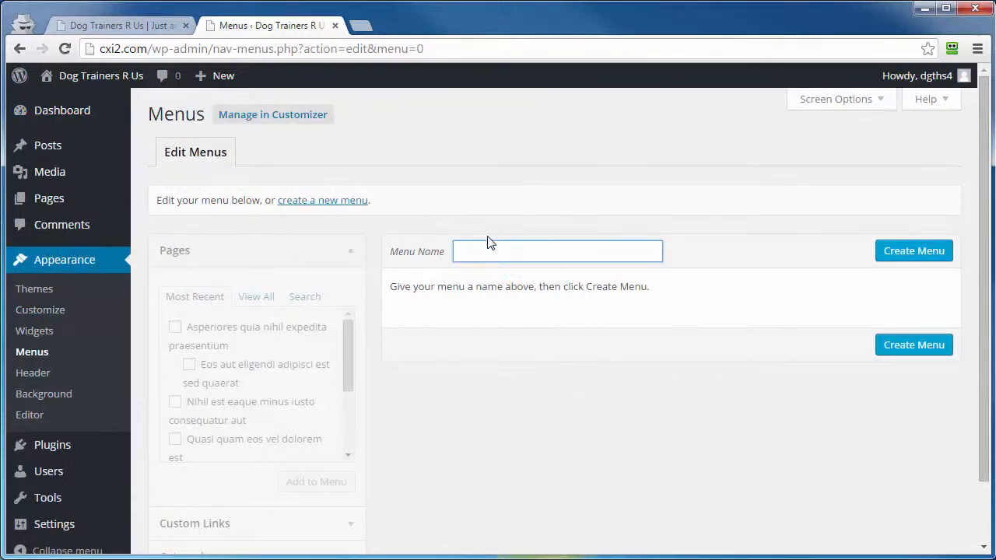
pyautogui.write('main')
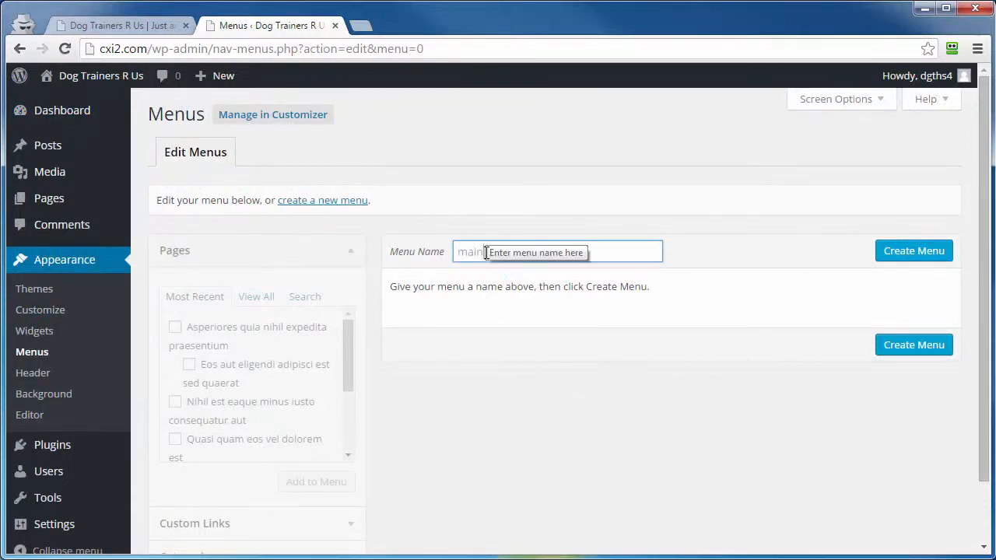
pyautogui.click(916, 251)
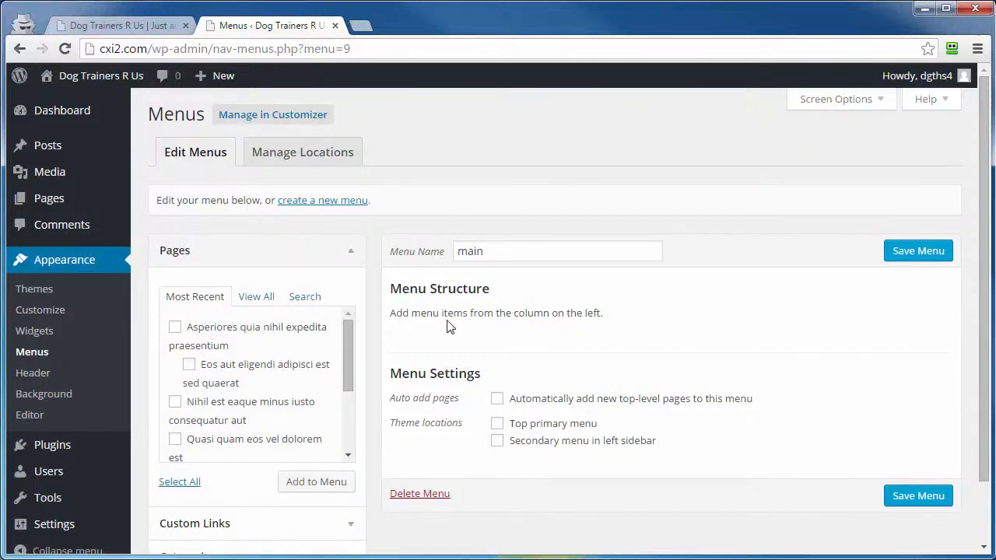
# Make Posts available as a source for menu items through the screen options
pyautogui.scroll(-3, 233, 354)
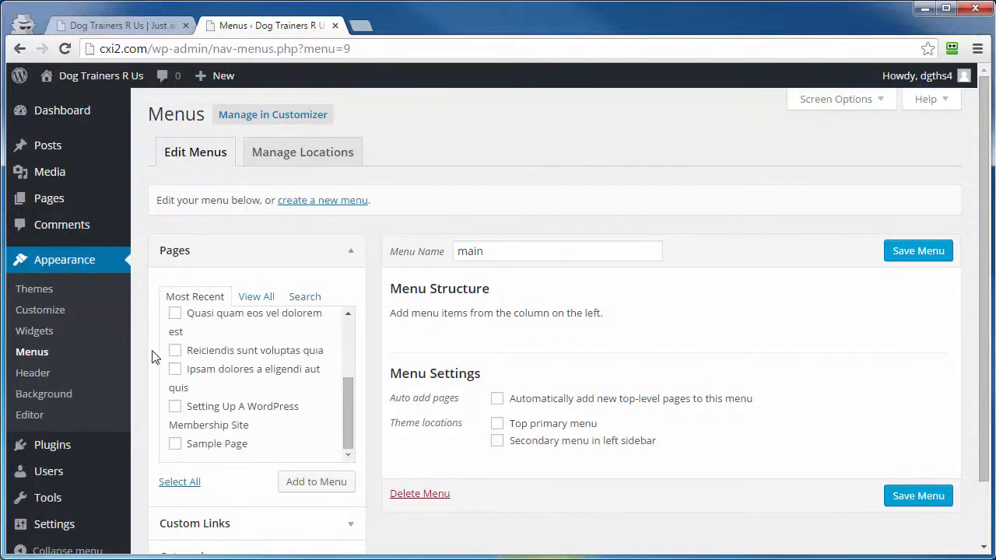
pyautogui.scroll(-1, 148, 361)
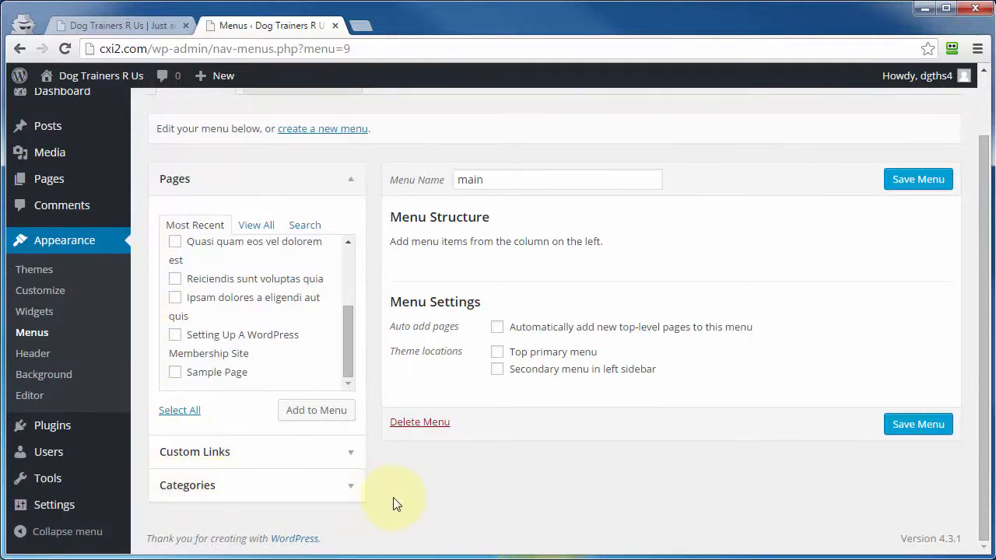
pyautogui.scroll(1, 395, 505)
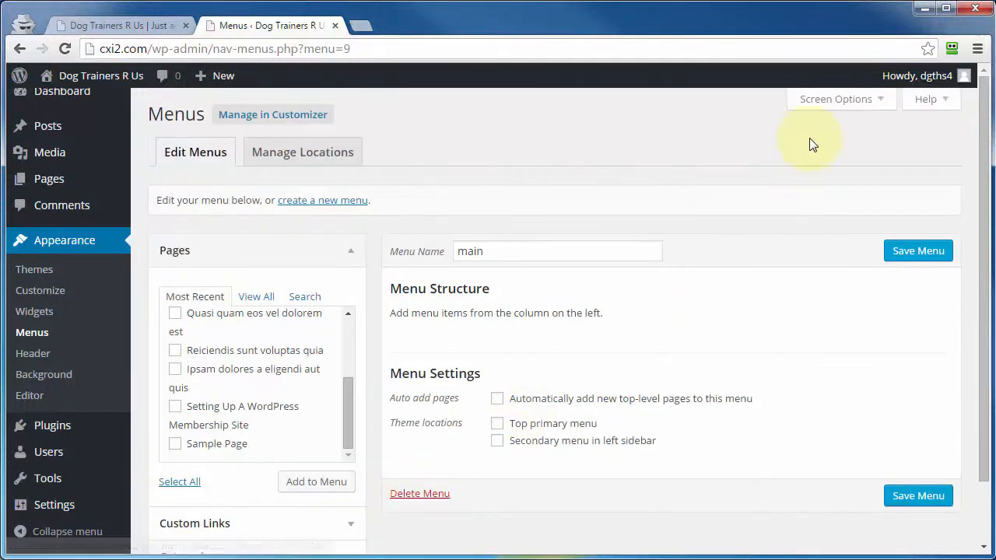
pyautogui.click(855, 100)
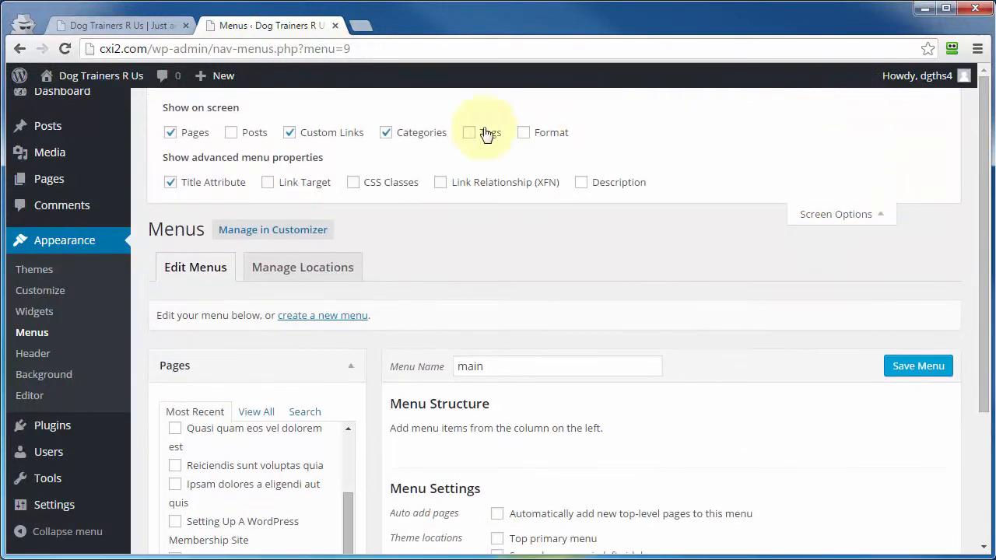
pyautogui.click(231, 133)
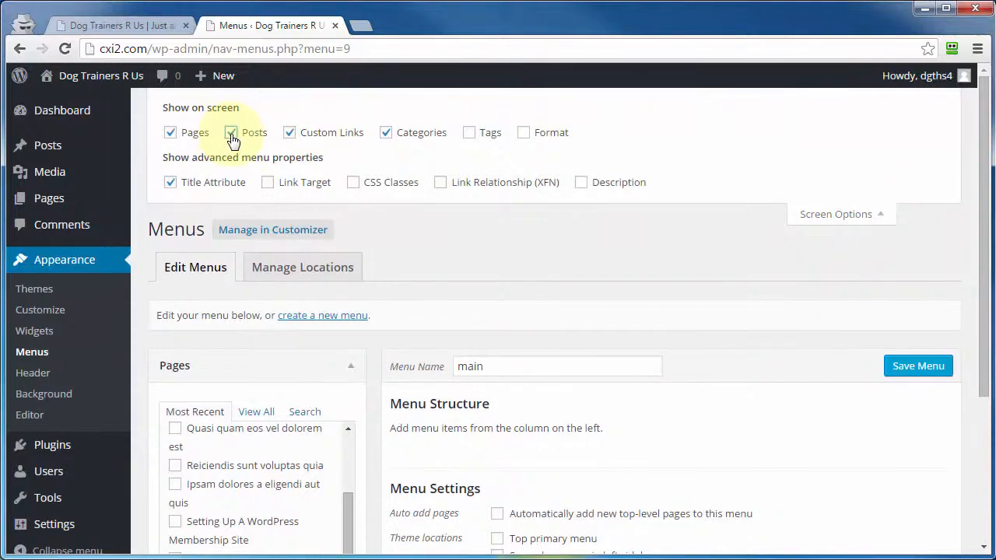
pyautogui.click(835, 218)
pyautogui.scroll(-3, 801, 311)
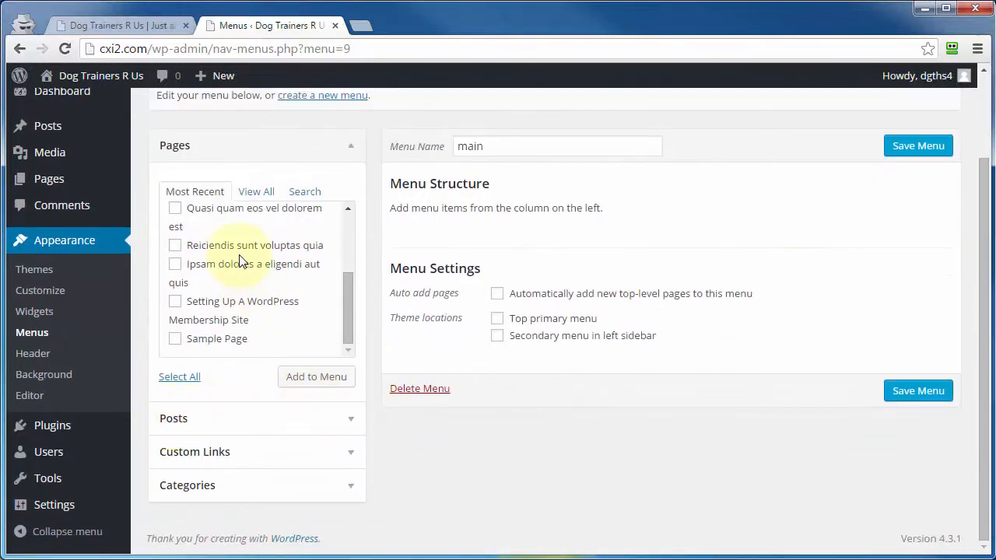
# Add the pages "Asperiores quia nihil expedita praesentium", "Eos aut eligendi adipisci est sed quaerat" and "Setting Up A WordPress Membership Site" to the menu
pyautogui.scroll(5, 239, 261)
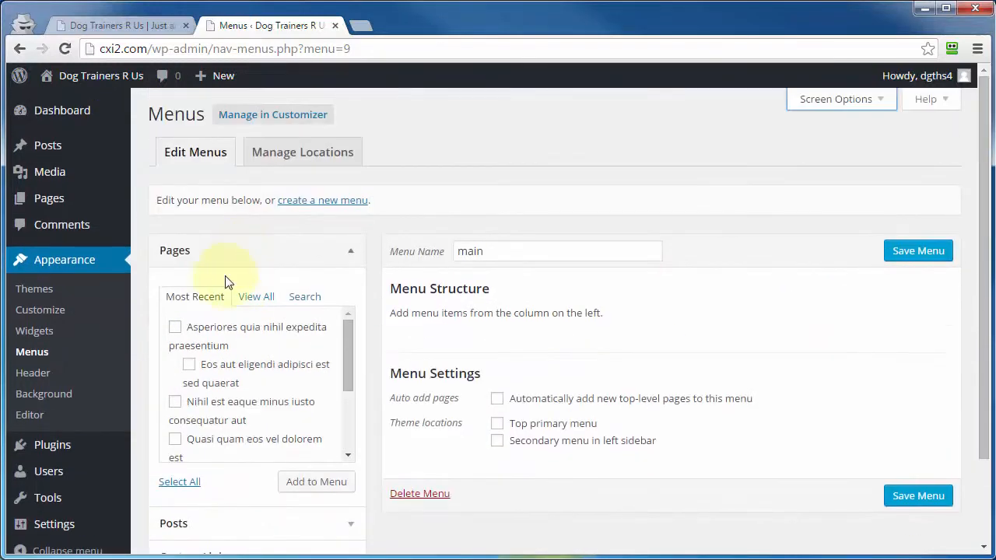
pyautogui.click(176, 328)
pyautogui.click(189, 366)
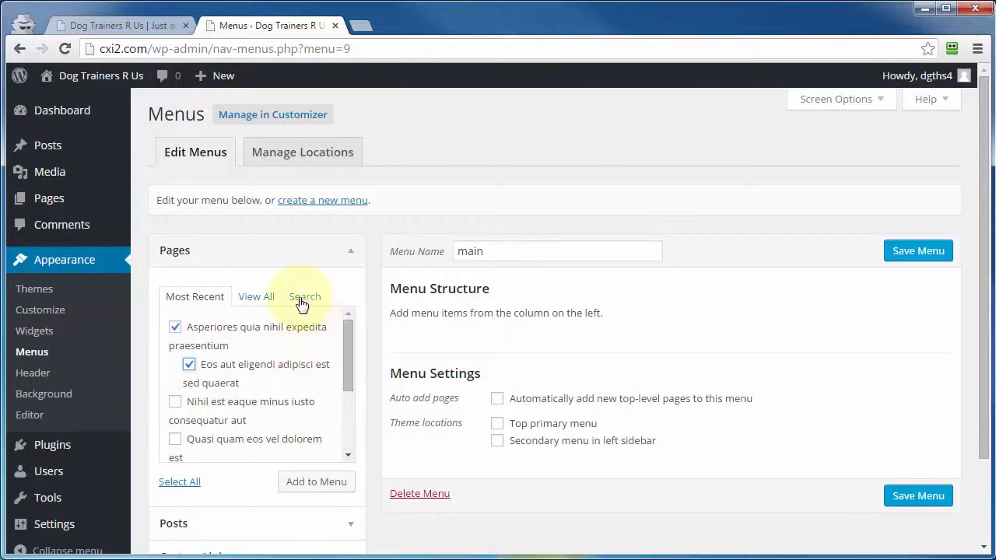
pyautogui.scroll(-2, 253, 358)
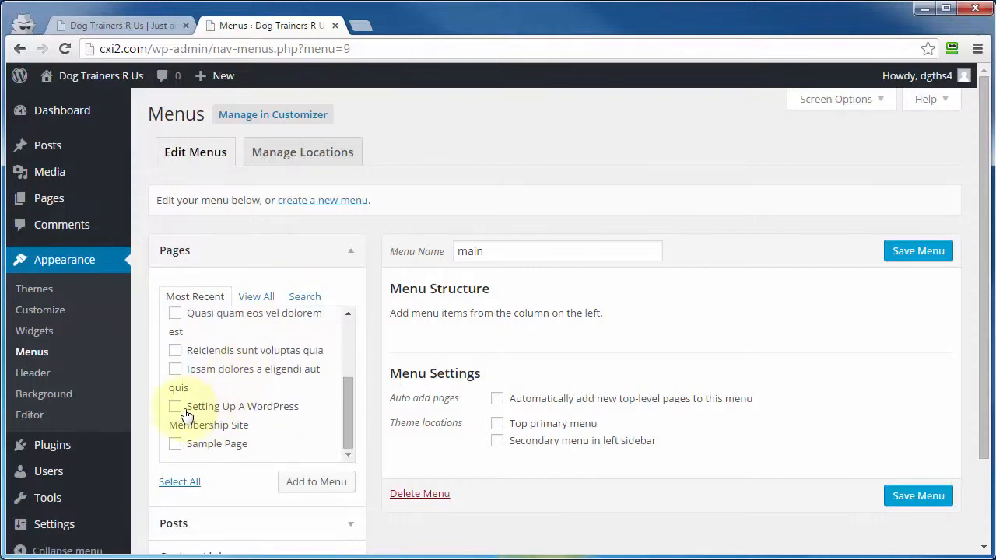
pyautogui.click(310, 484)
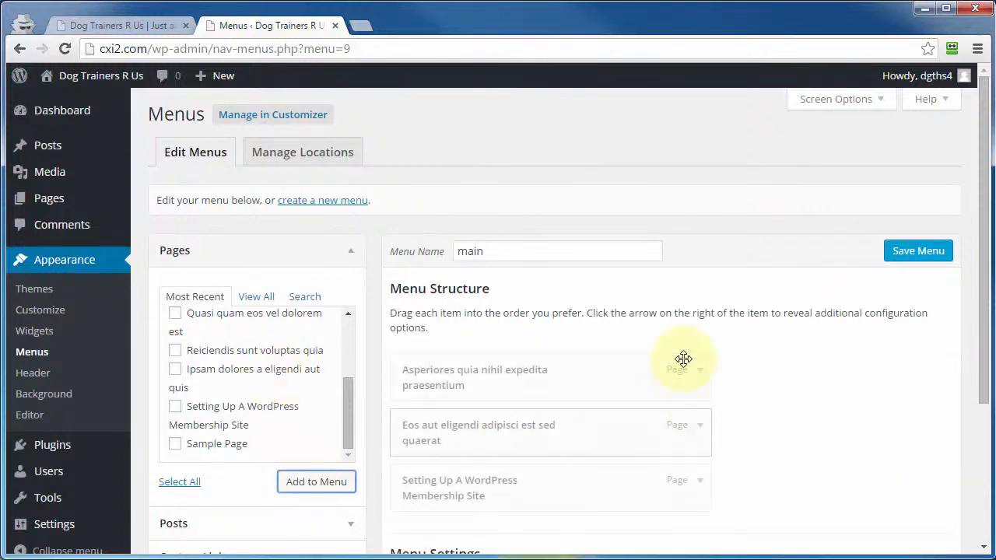
# Nest "Eos aut eligendi adipisci est sed quaerat" under the Asperiores page and move "Setting Up A WordPress Membership Site" to the first menu position
pyautogui.scroll(-1, 765, 422)
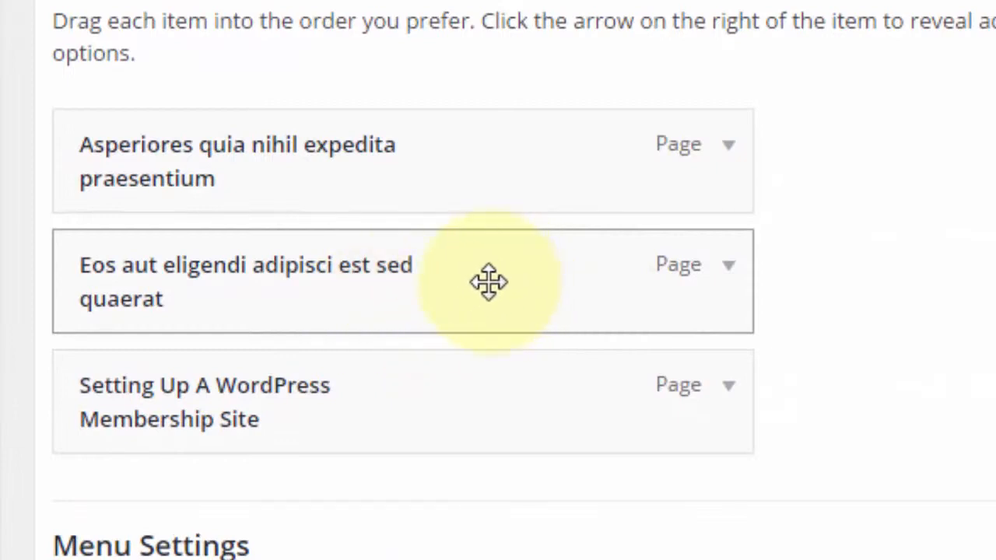
pyautogui.moveTo(489, 282); pyautogui.dragTo(538, 309)
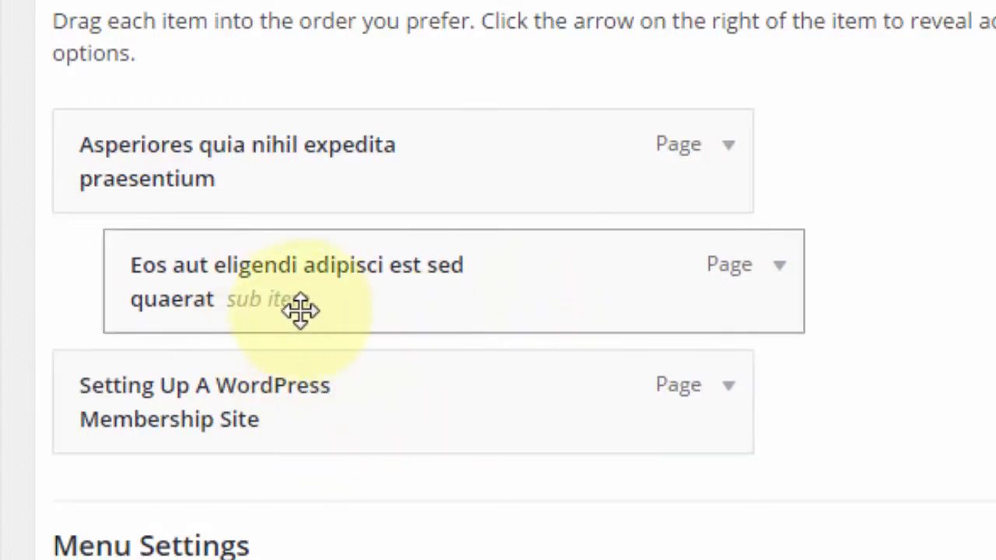
pyautogui.moveTo(238, 431); pyautogui.dragTo(355, 464)
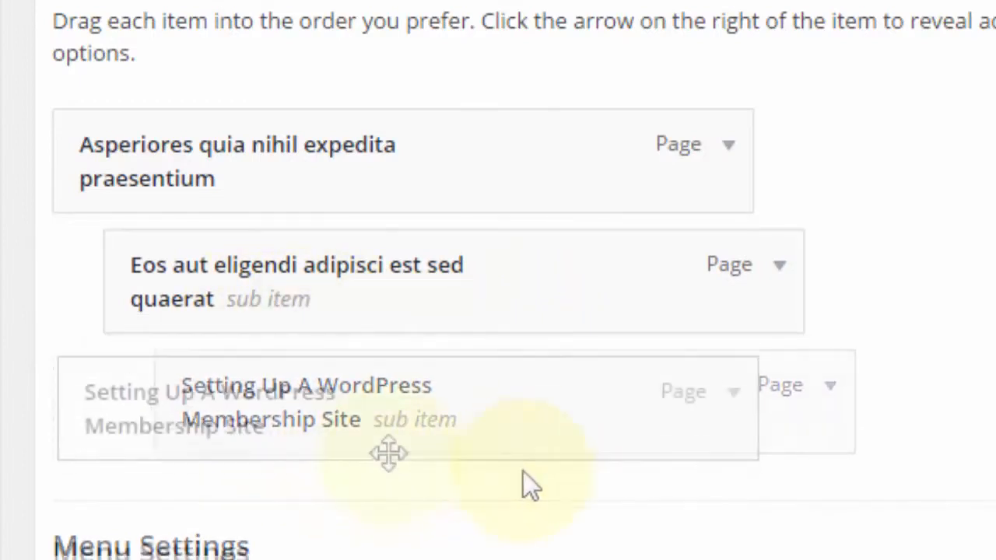
pyautogui.moveTo(389, 454); pyautogui.dragTo(366, 218)
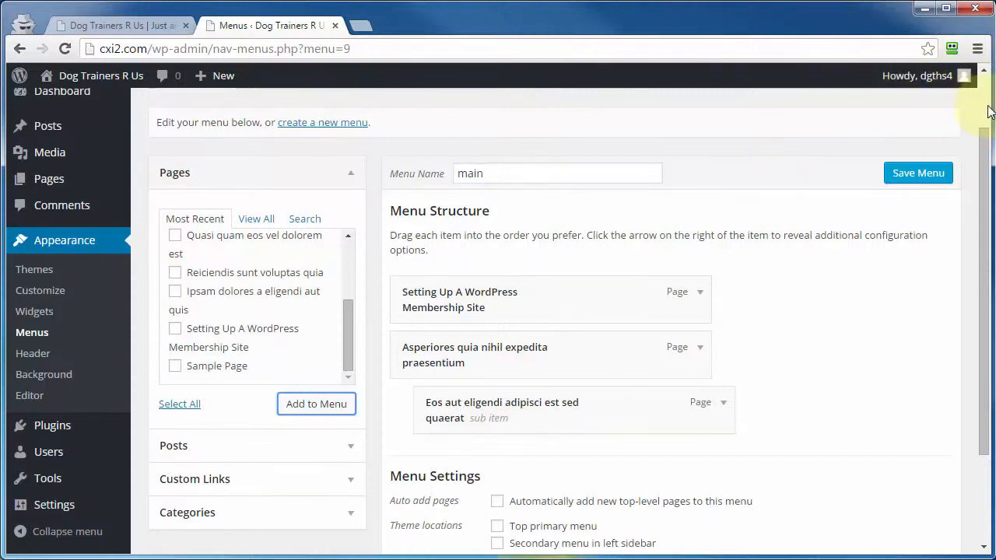
# Add the posts Quaerat fugit consequatur veniam, Soluta vel eos odio and Quas et quia perferendis consequatur illo voluptatem to the menu, nesting Soluta under Quaerat
pyautogui.scroll(-3, 490, 429)
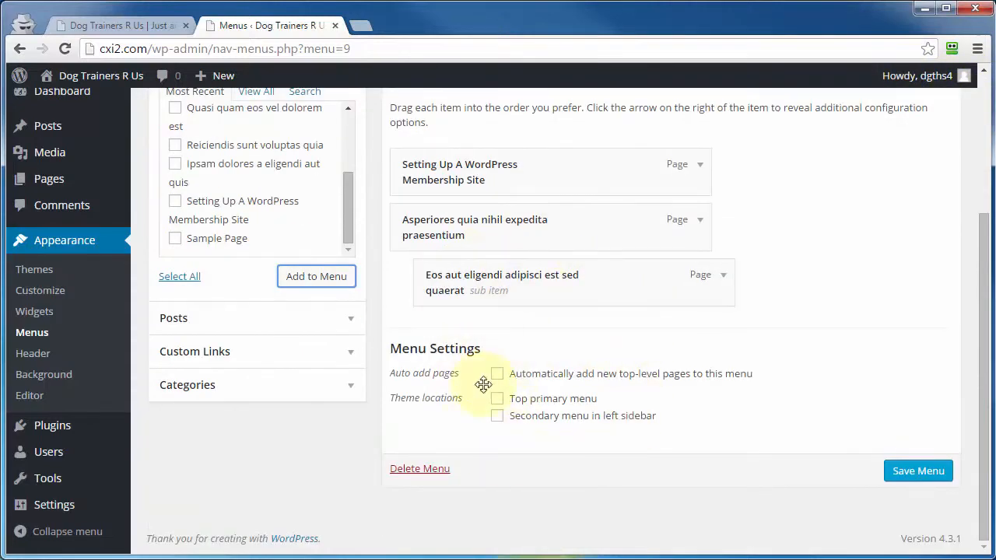
pyautogui.scroll(3, 484, 384)
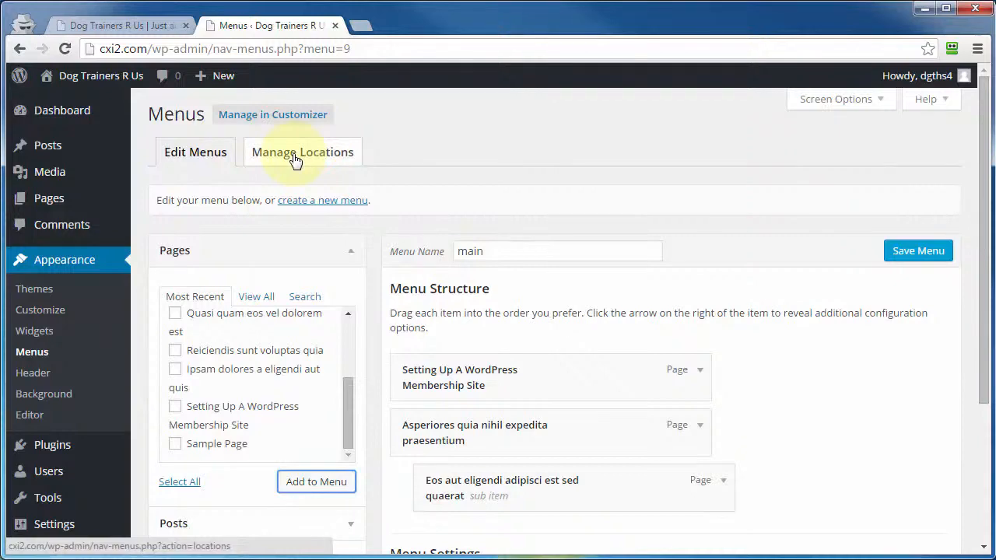
pyautogui.scroll(-3, 296, 167)
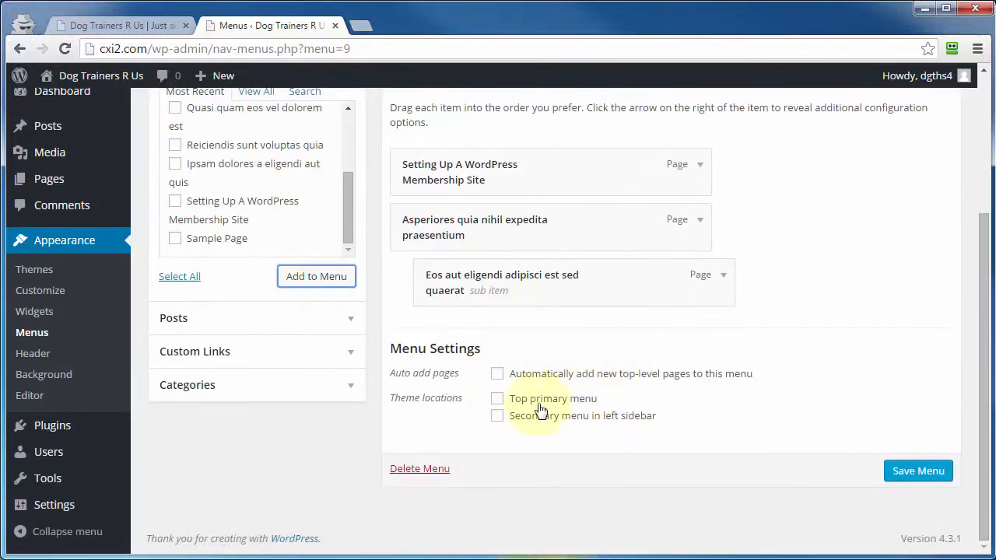
pyautogui.scroll(1, 226, 400)
pyautogui.click(225, 397)
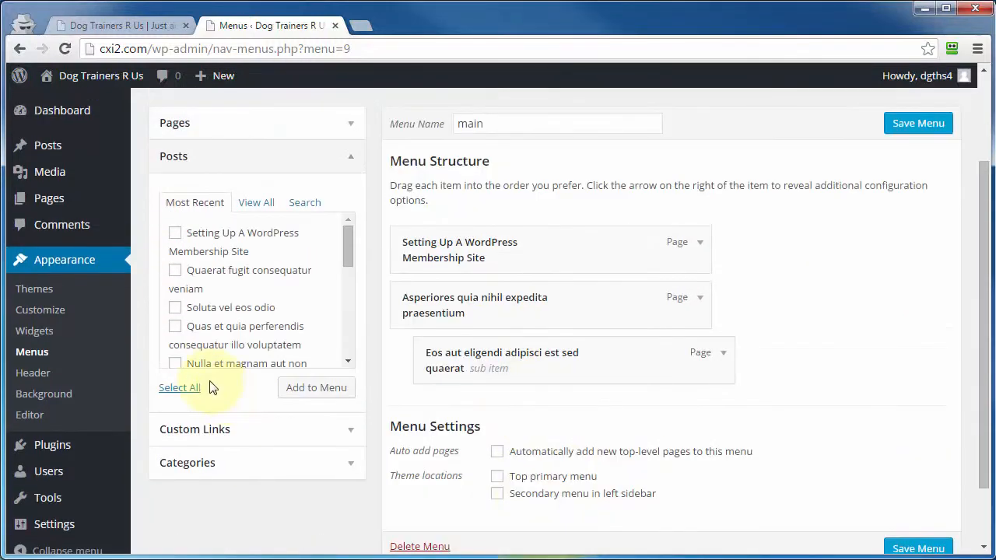
pyautogui.click(175, 270)
pyautogui.click(175, 307)
pyautogui.click(176, 328)
pyautogui.click(340, 396)
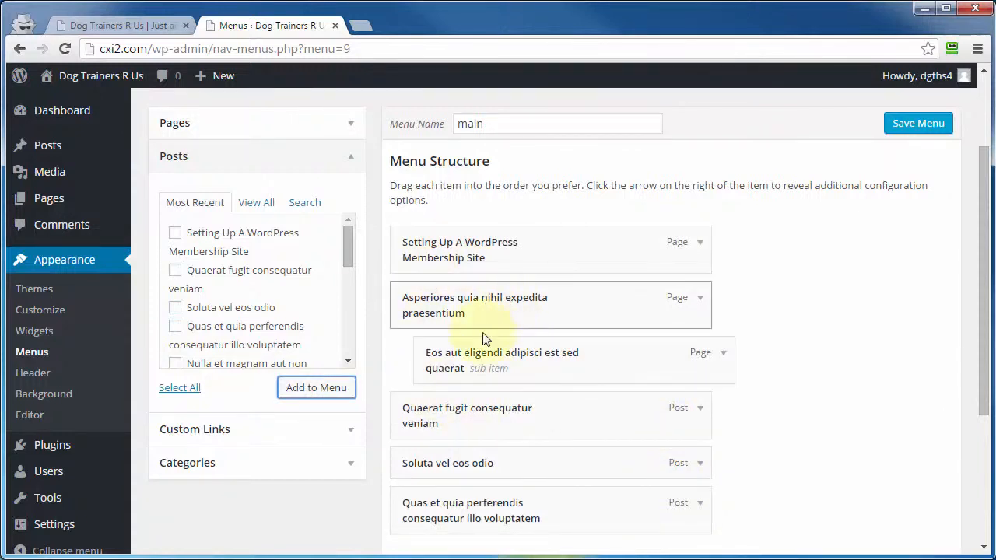
pyautogui.moveTo(462, 467); pyautogui.dragTo(479, 466)
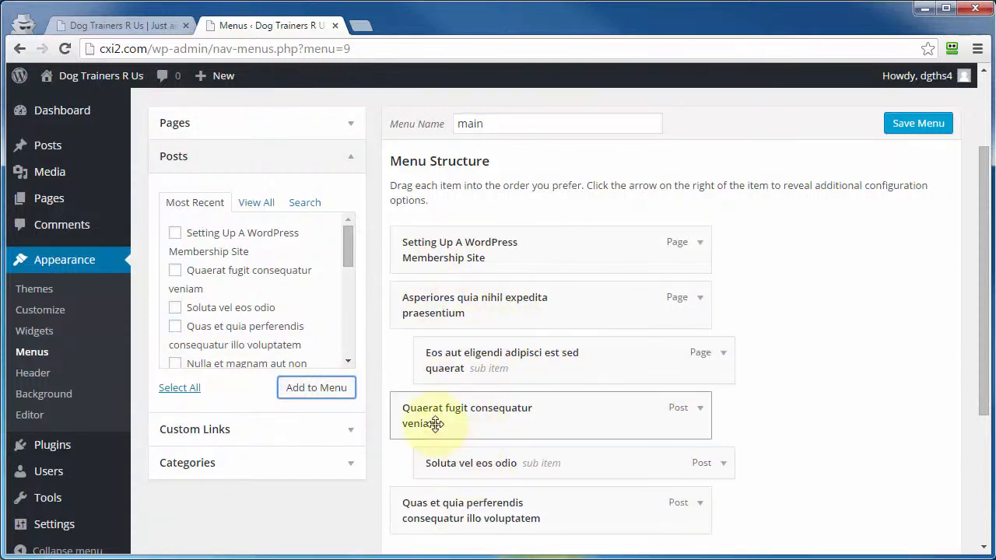
pyautogui.click(350, 435)
pyautogui.click(277, 241)
pyautogui.write('google.co')
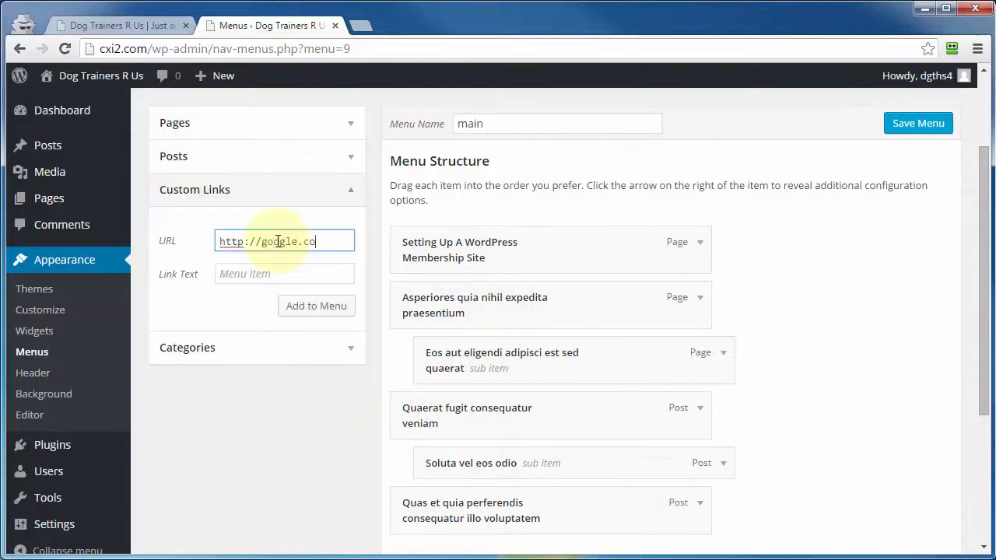
pyautogui.write('m')
pyautogui.click(271, 275)
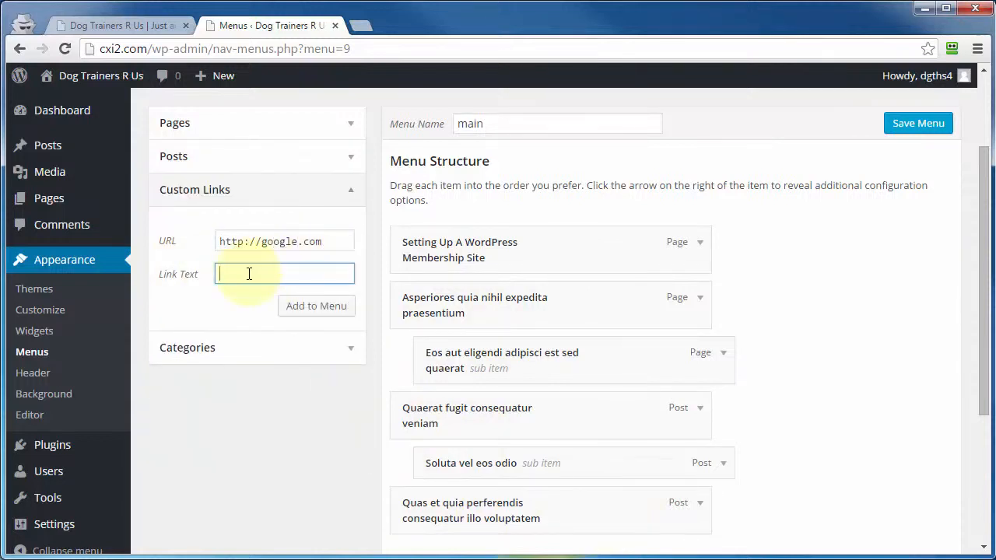
pyautogui.write('Great Google')
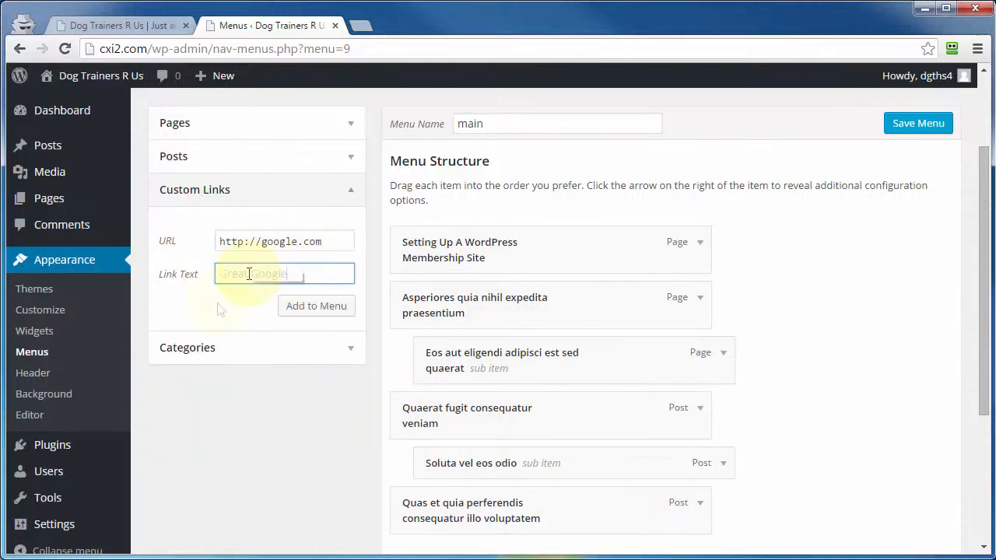
pyautogui.click(309, 310)
# Expand the "Great Google" menu item and examine its available settings
pyautogui.scroll(-3, 432, 329)
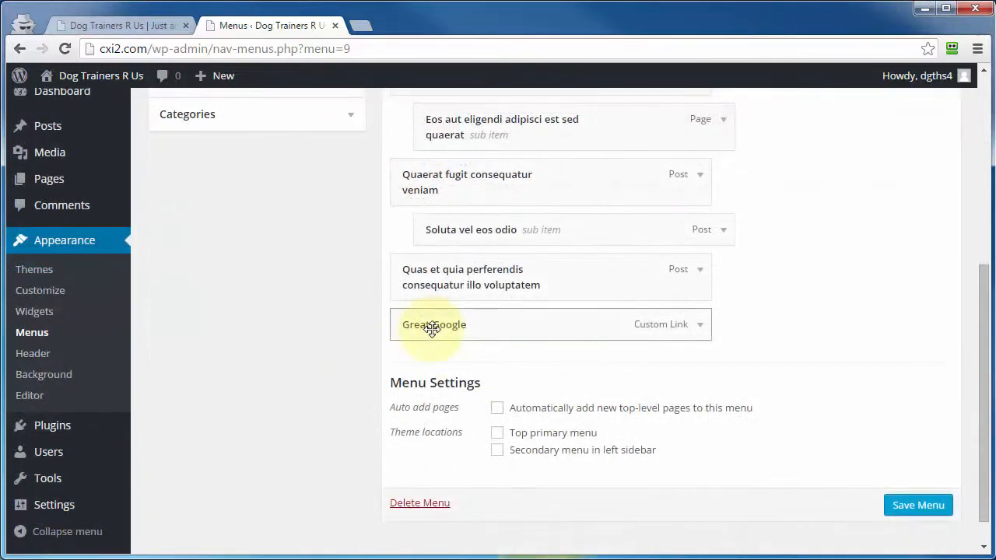
pyautogui.click(700, 327)
pyautogui.scroll(-2, 487, 172)
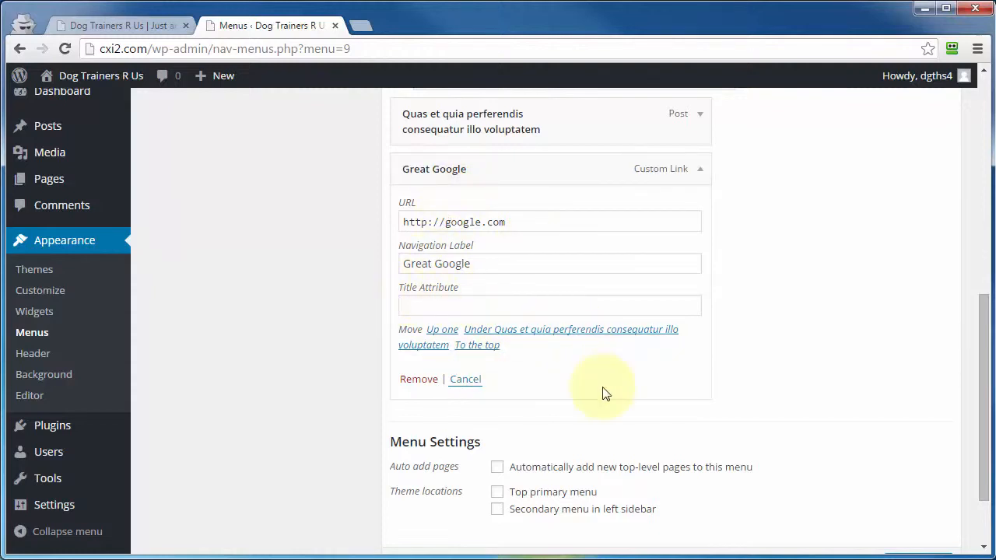
pyautogui.scroll(4, 604, 393)
pyautogui.scroll(3, 720, 427)
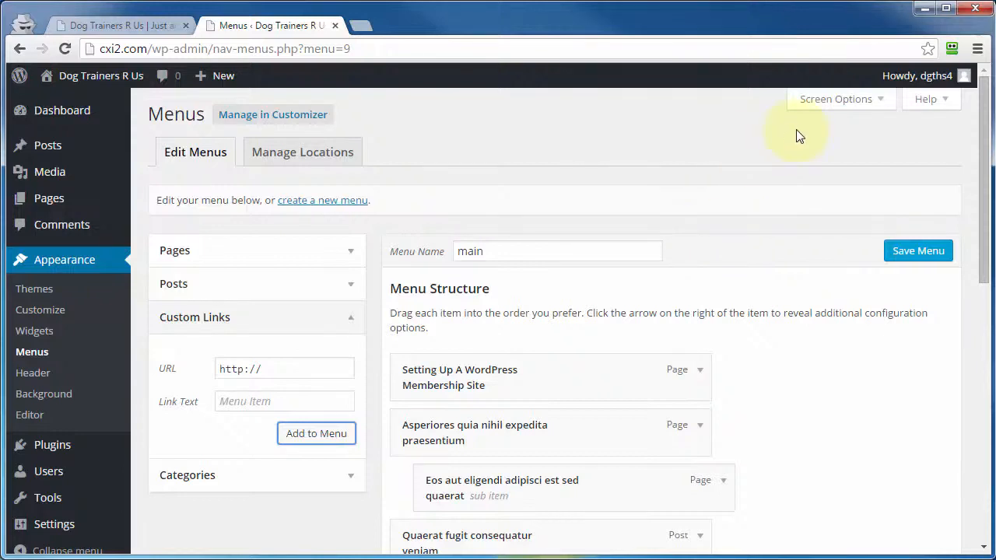
# Show the Link Target and CSS Classes properties for menu items, and try the new window/tab option on the "Great Google" link
pyautogui.click(826, 101)
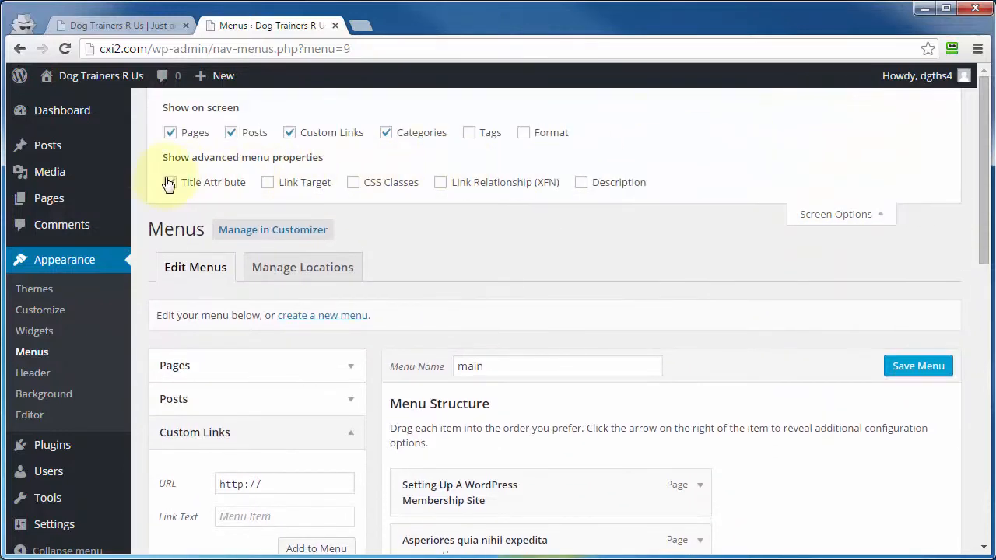
pyautogui.click(170, 183)
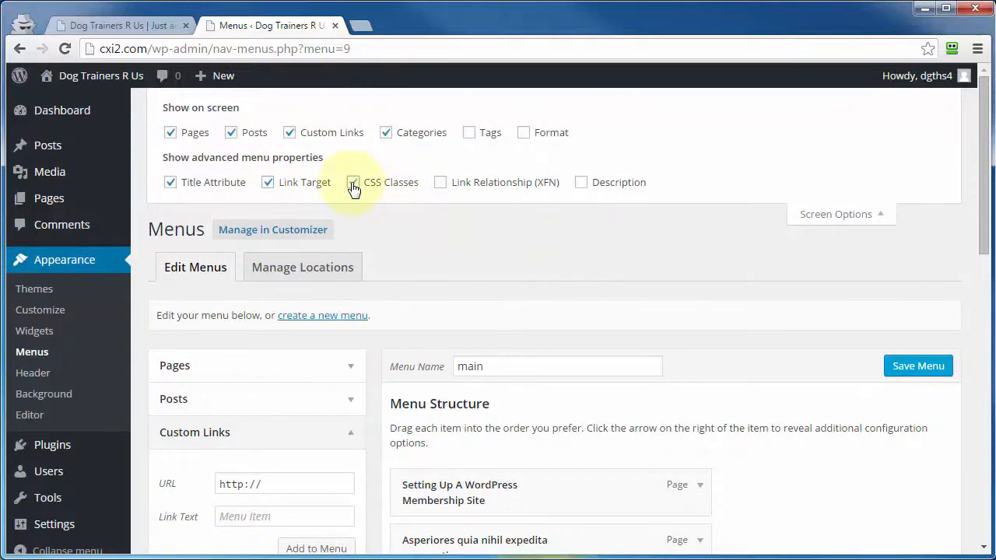
pyautogui.scroll(-10, 805, 284)
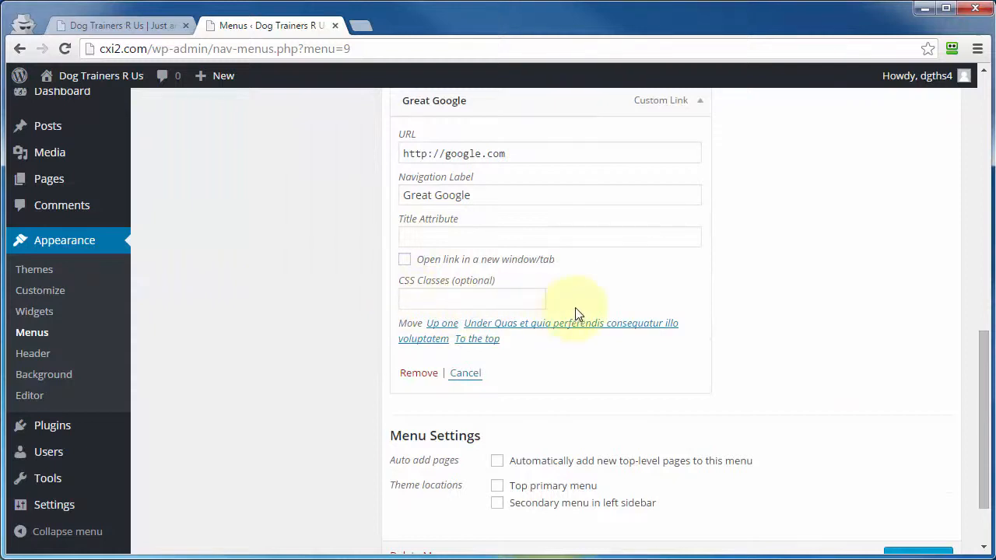
pyautogui.click(405, 259)
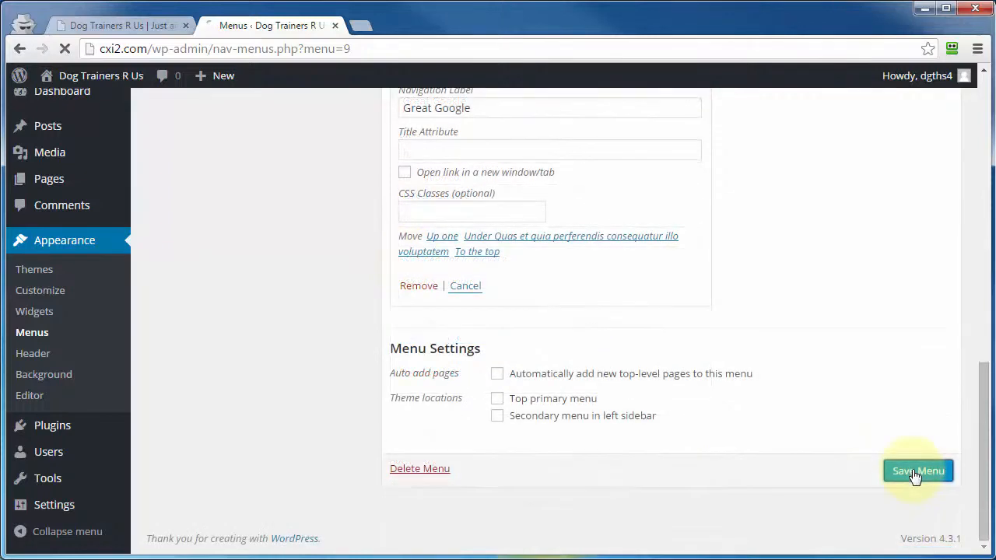
# Save the "main" menu and review its item structure and menu settings
pyautogui.click(911, 470)
pyautogui.scroll(-2, 979, 397)
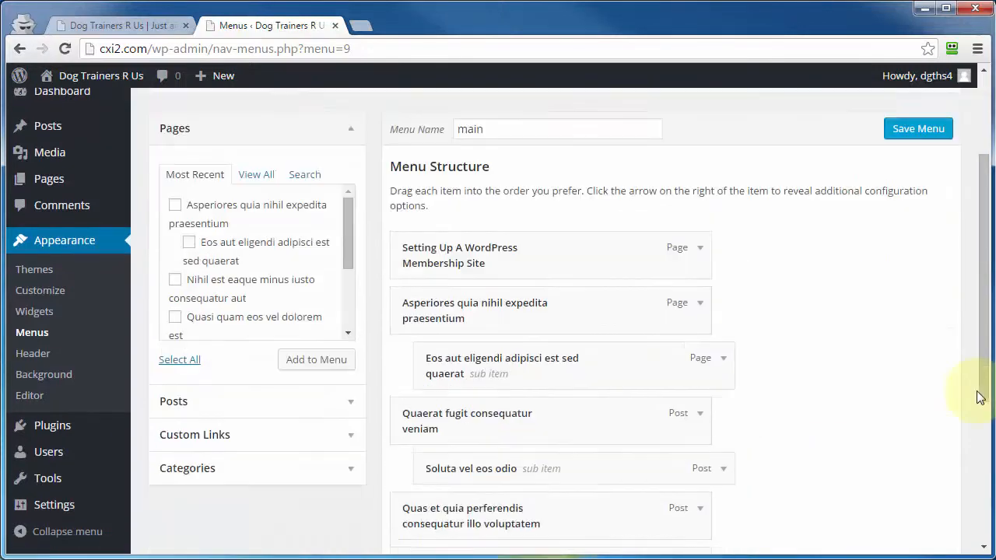
pyautogui.scroll(-4, 977, 391)
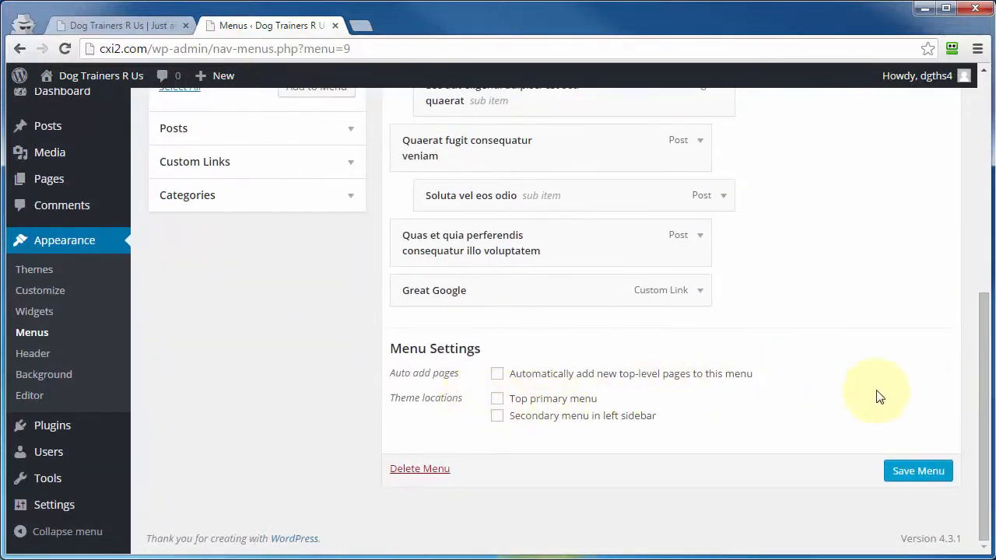
pyautogui.scroll(10, 857, 418)
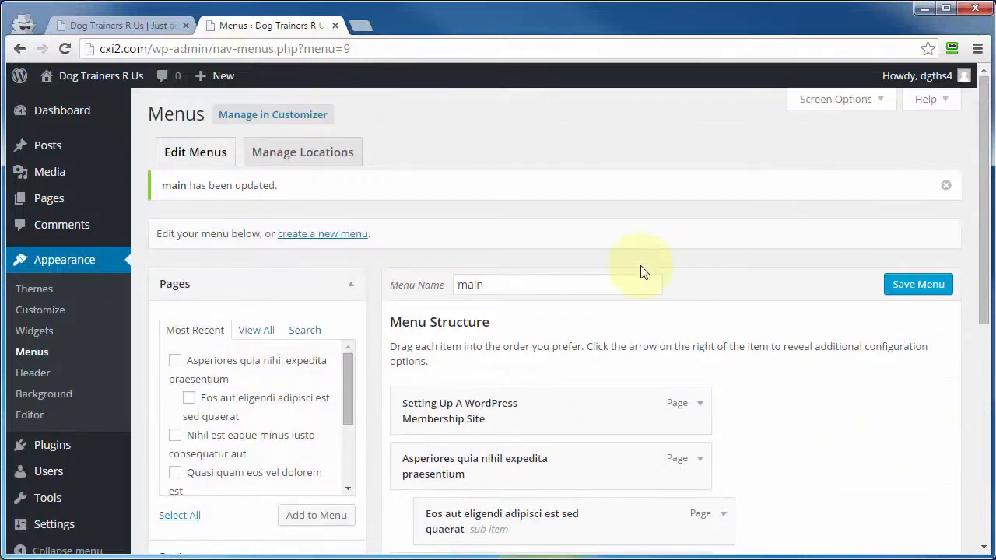
# Assign the "main" menu to the "Top primary menu" theme location and save the location changes
pyautogui.click(306, 157)
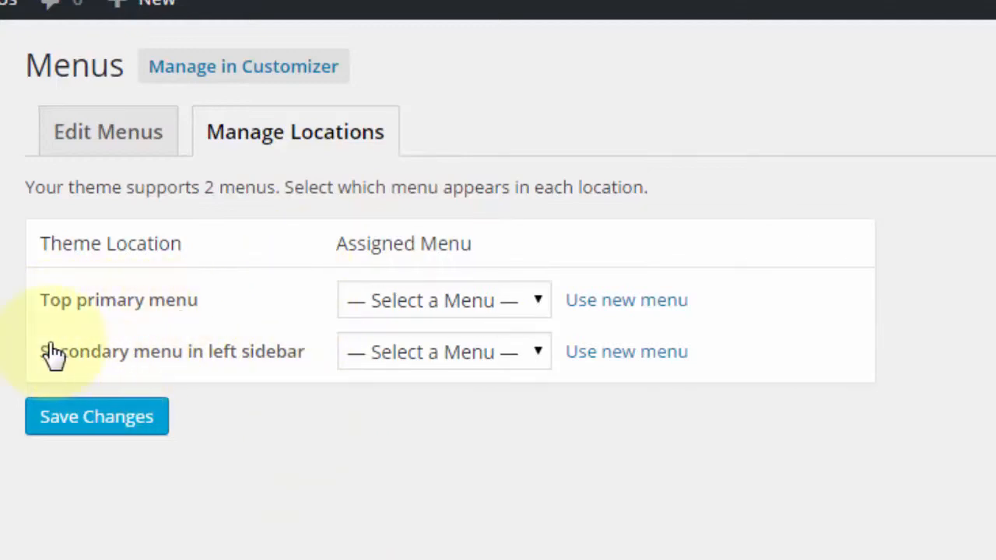
pyautogui.click(507, 306)
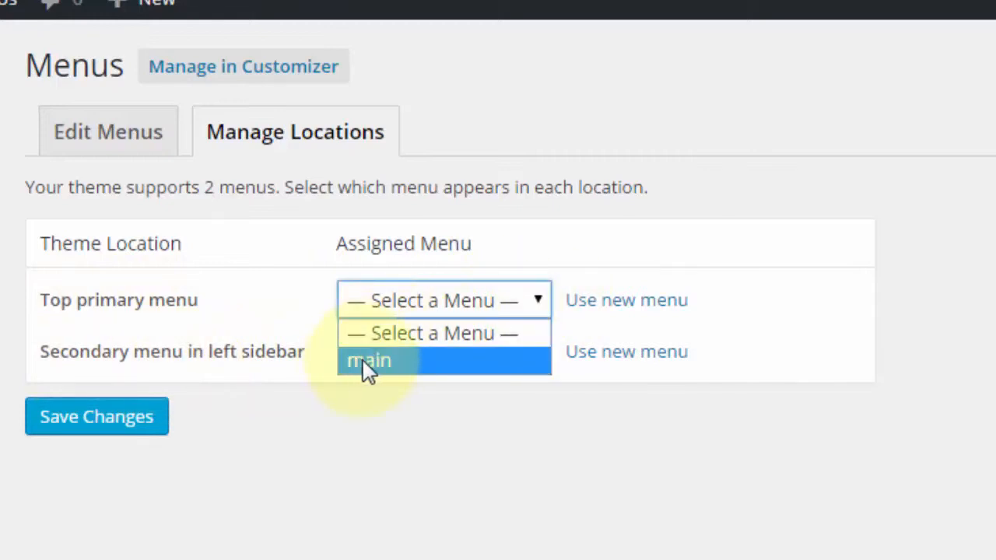
pyautogui.click(362, 361)
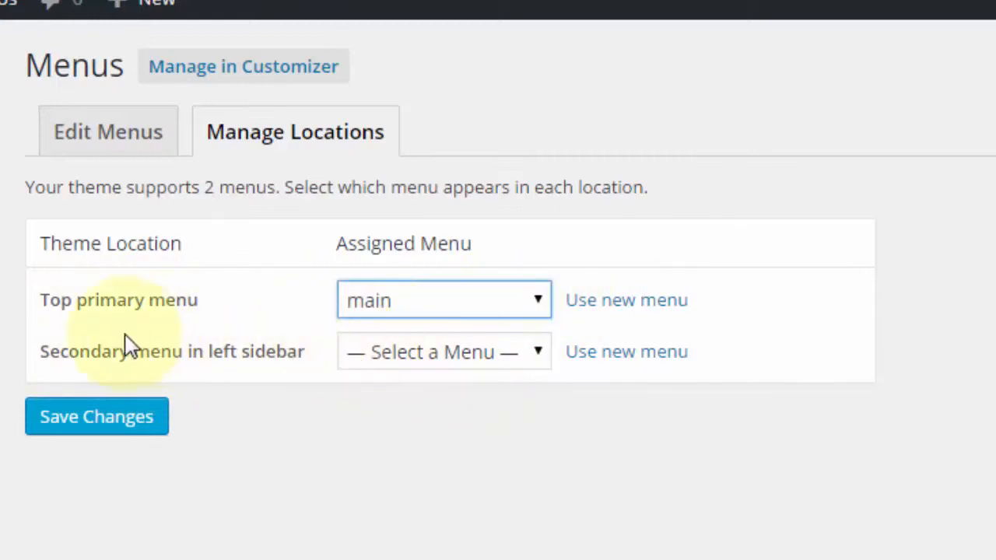
pyautogui.click(504, 363)
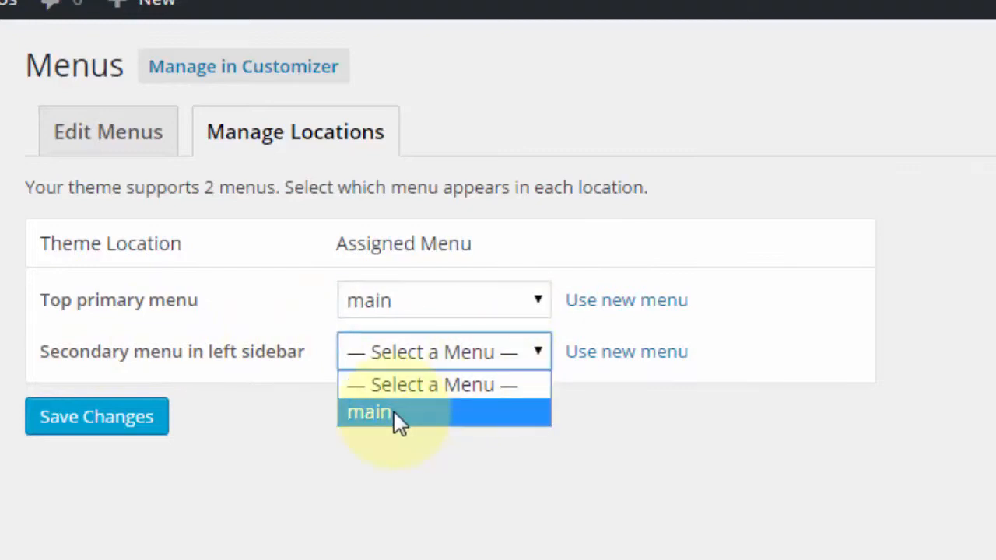
pyautogui.click(701, 464)
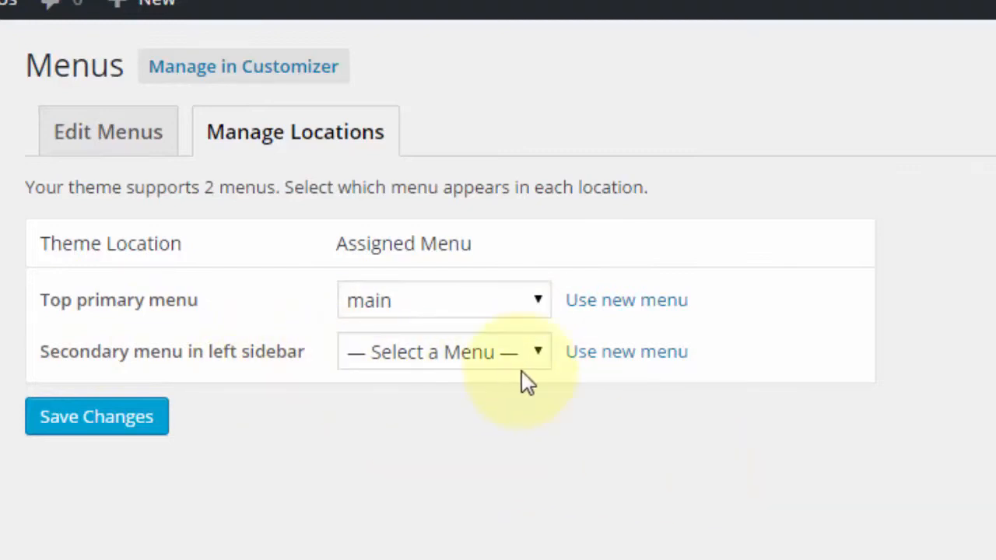
pyautogui.click(78, 424)
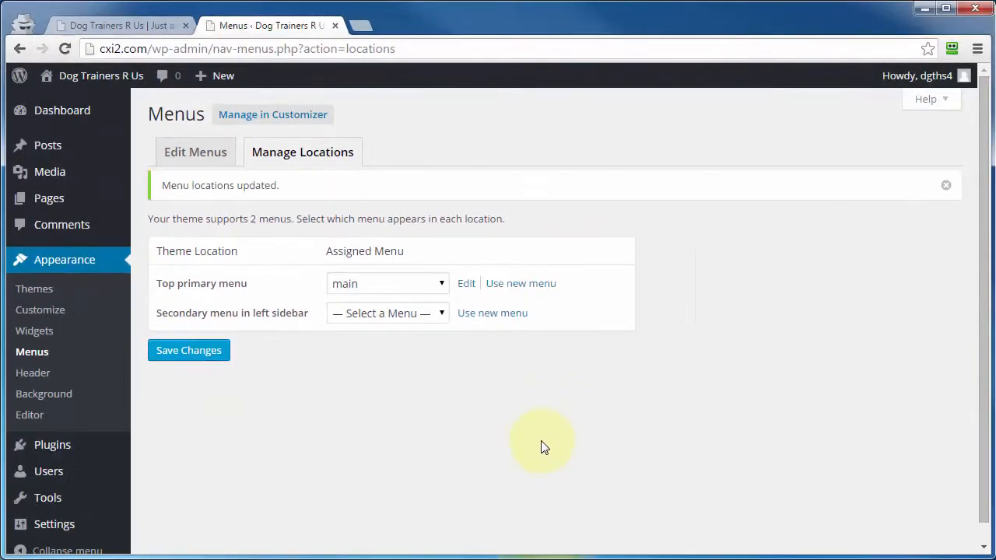
# Reload the live site and examine the primary navigation in its header
pyautogui.click(136, 25)
pyautogui.click(64, 47)
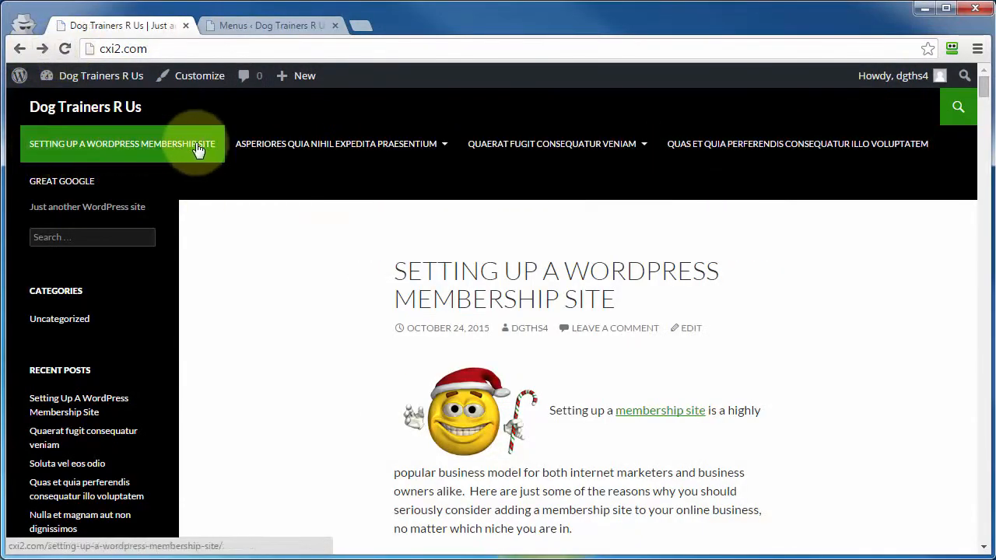
pyautogui.moveTo(579, 148)
# Shorten the "Setting Up A WordPress Membership Site" item's navigation label to "Membership Site", save the menu and reload the live site
pyautogui.click(267, 25)
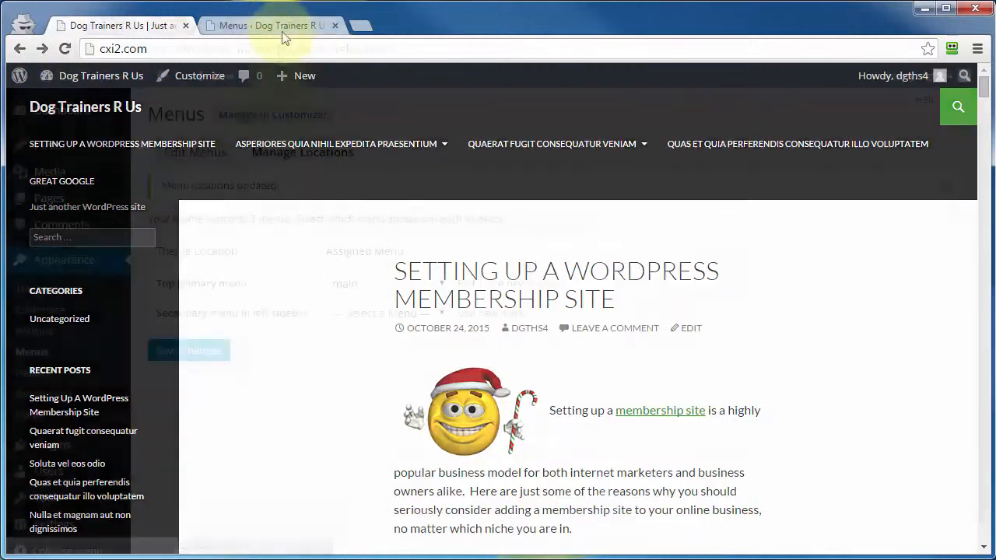
pyautogui.click(182, 155)
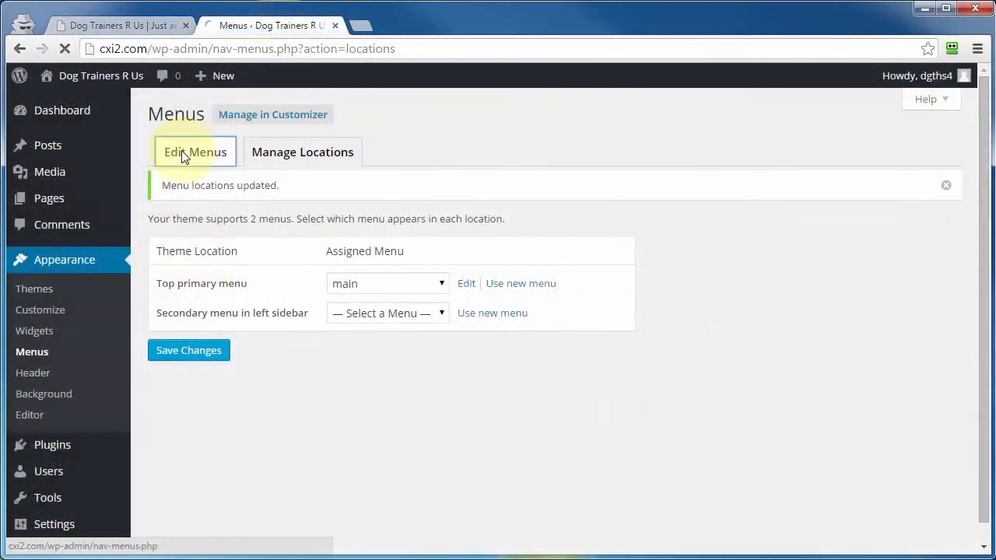
pyautogui.scroll(-1, 506, 296)
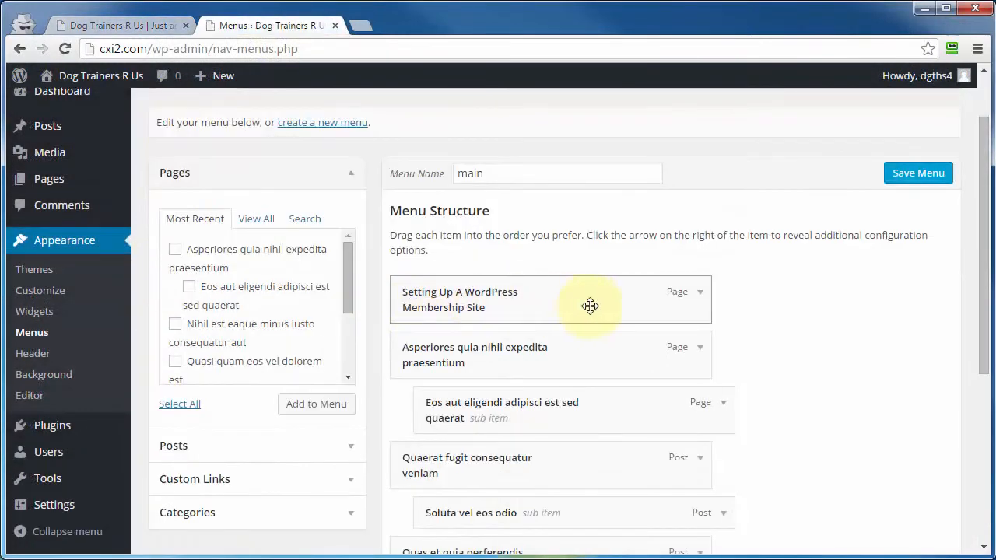
pyautogui.click(698, 293)
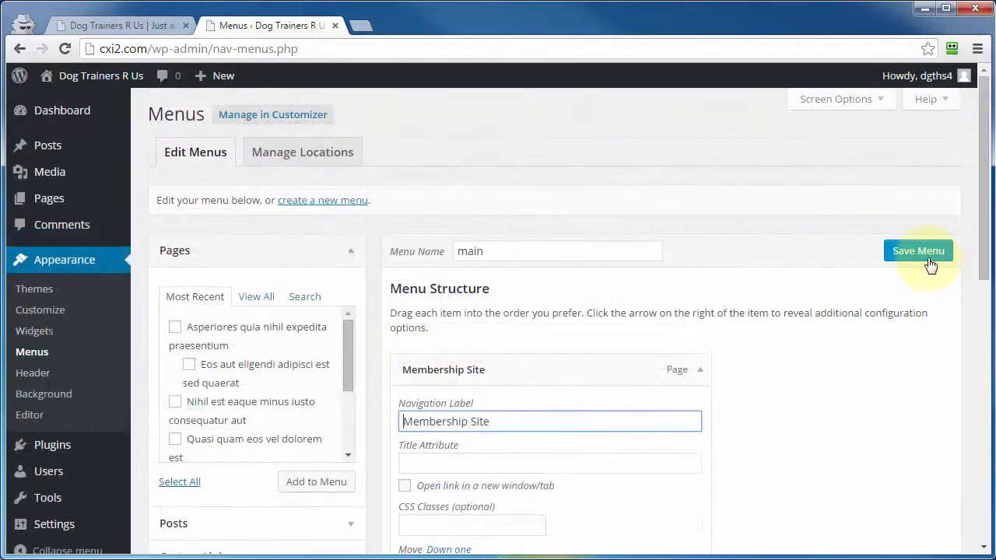
pyautogui.click(925, 253)
pyautogui.click(127, 26)
pyautogui.click(65, 48)
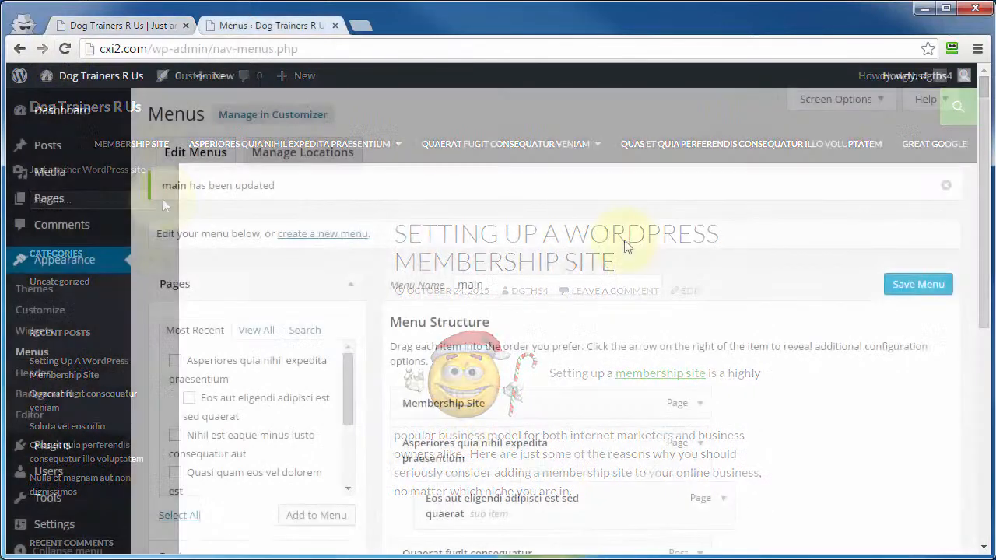
# Open the menus in the Customizer and examine which advanced menu properties are shown
pyautogui.scroll(-1, 591, 234)
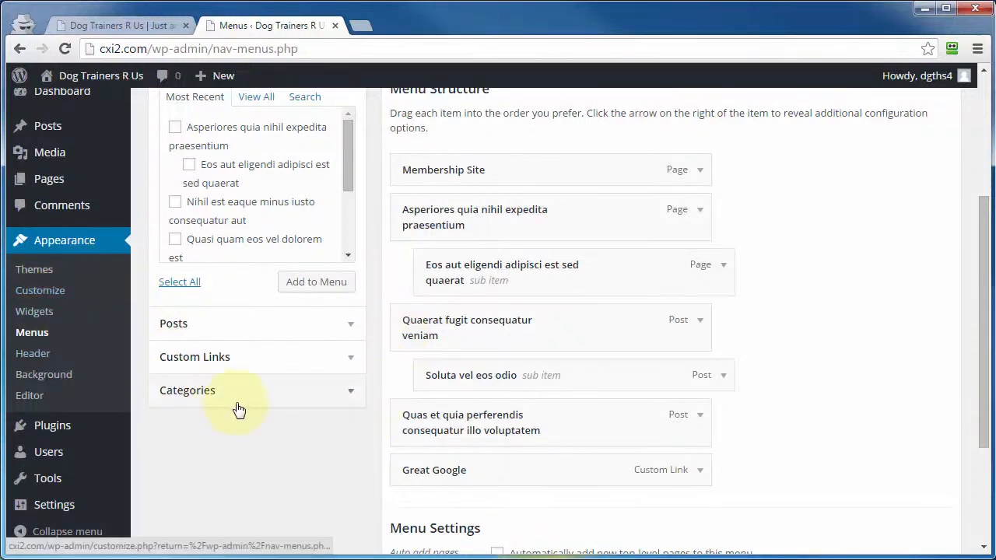
pyautogui.scroll(1, 327, 465)
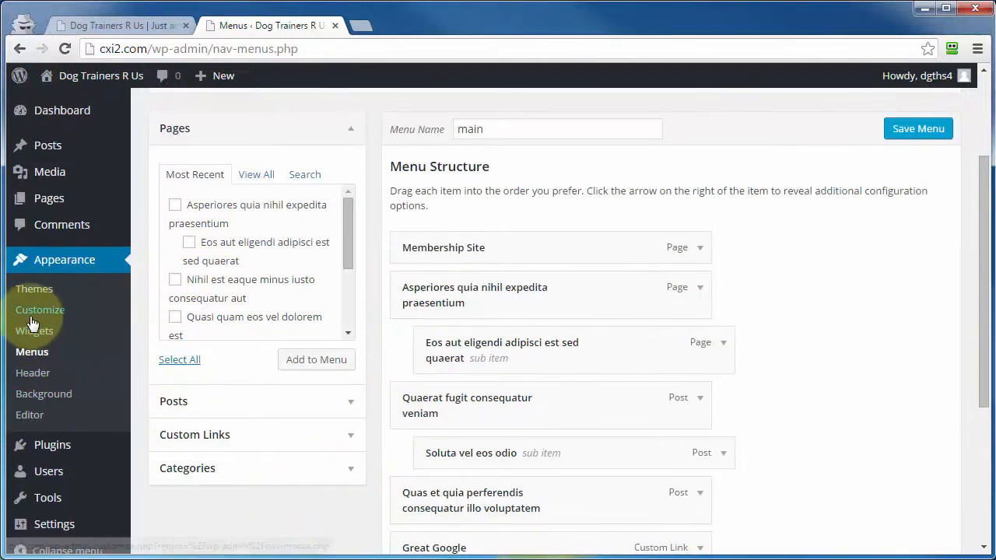
pyautogui.scroll(2, 362, 434)
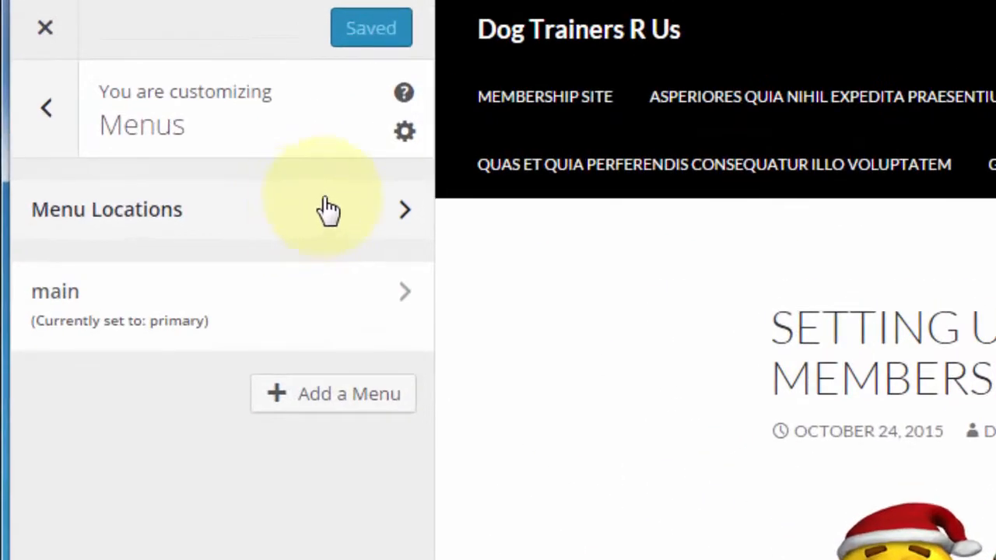
pyautogui.click(405, 138)
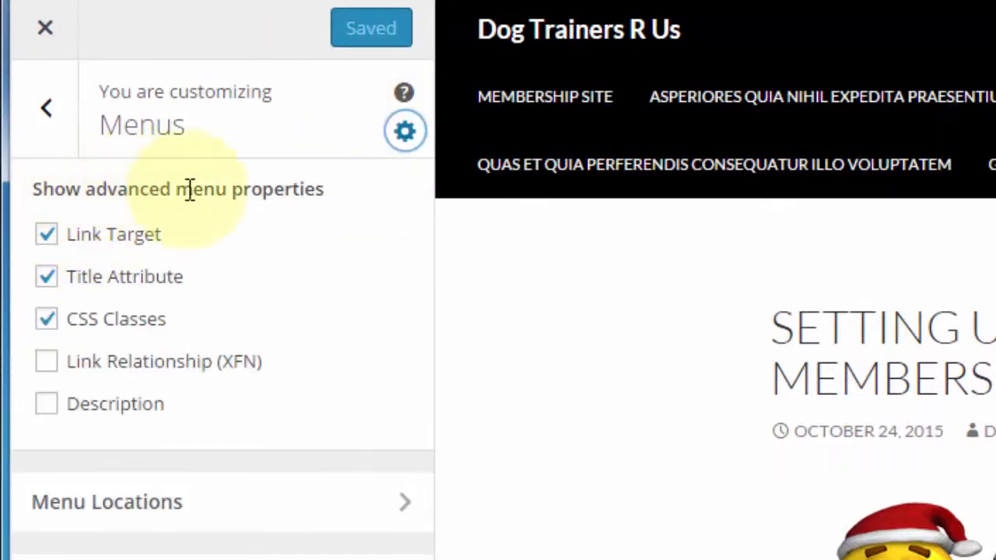
pyautogui.click(403, 134)
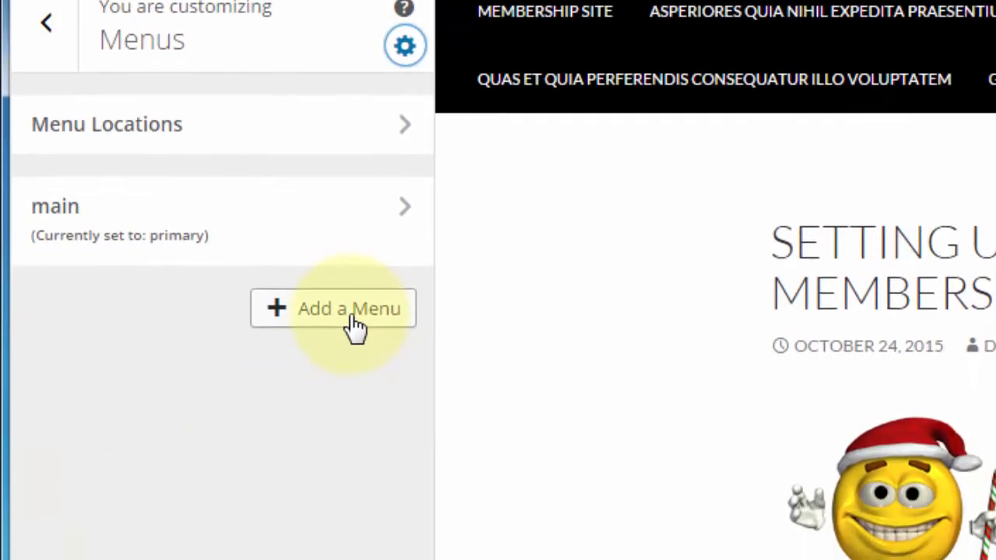
# Create a second menu named "really new" in the Customizer
pyautogui.click(342, 401)
pyautogui.click(182, 384)
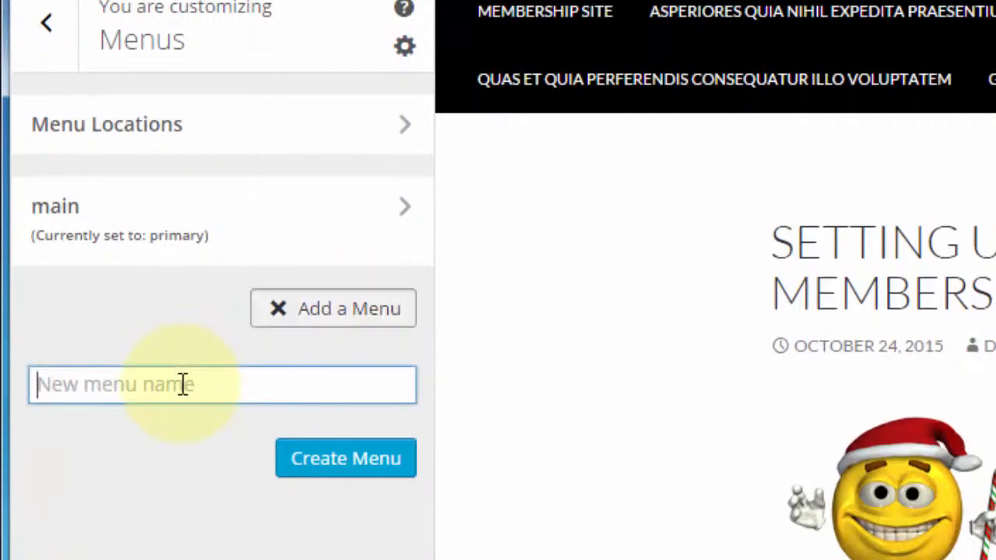
pyautogui.write('really new')
pyautogui.click(288, 459)
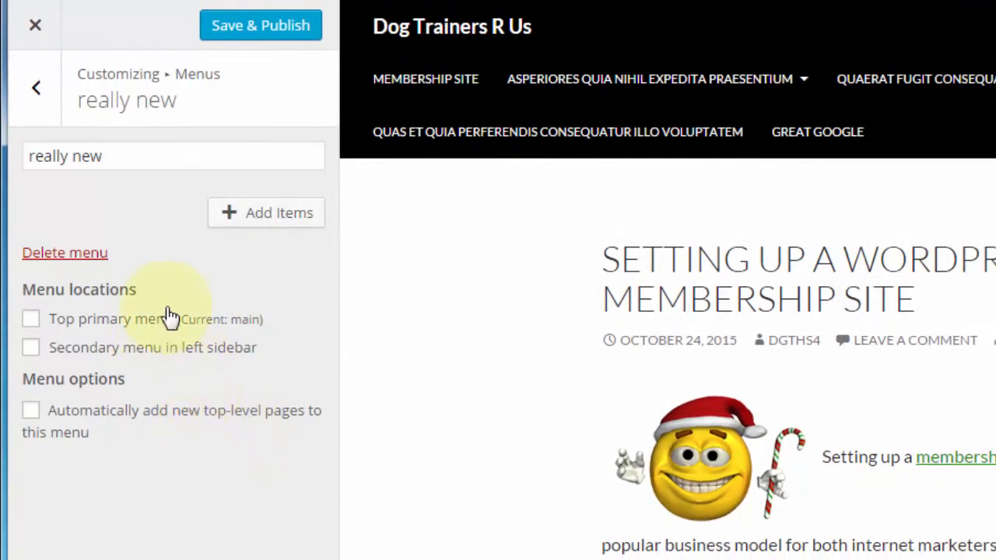
pyautogui.click(280, 220)
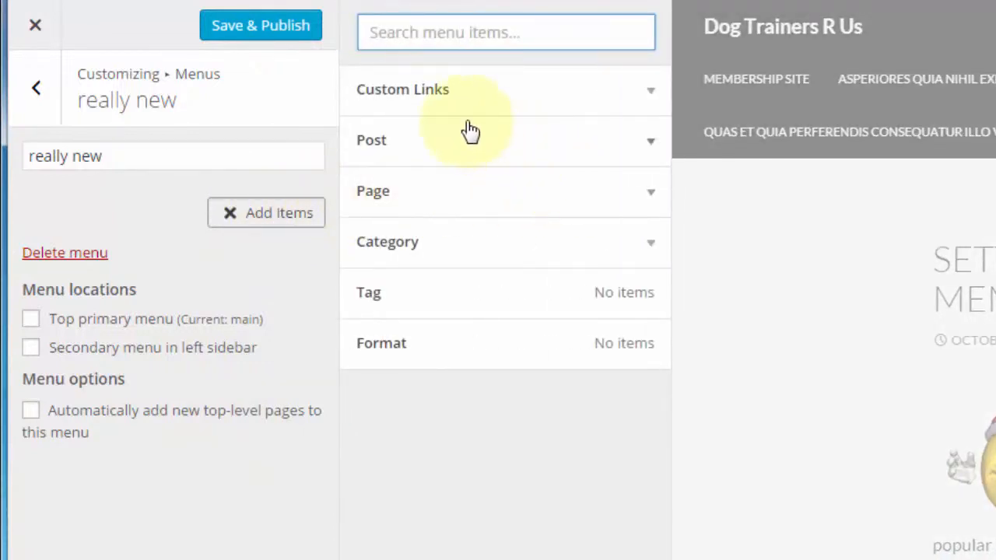
pyautogui.click(457, 93)
pyautogui.click(544, 149)
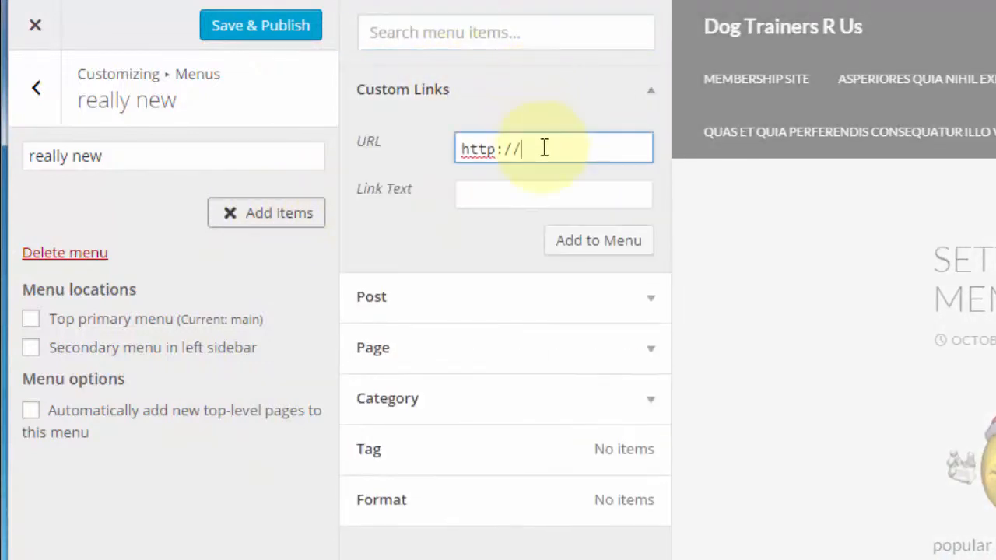
pyautogui.write('yahoo.com')
pyautogui.click(509, 194)
pyautogui.write('Yahoo')
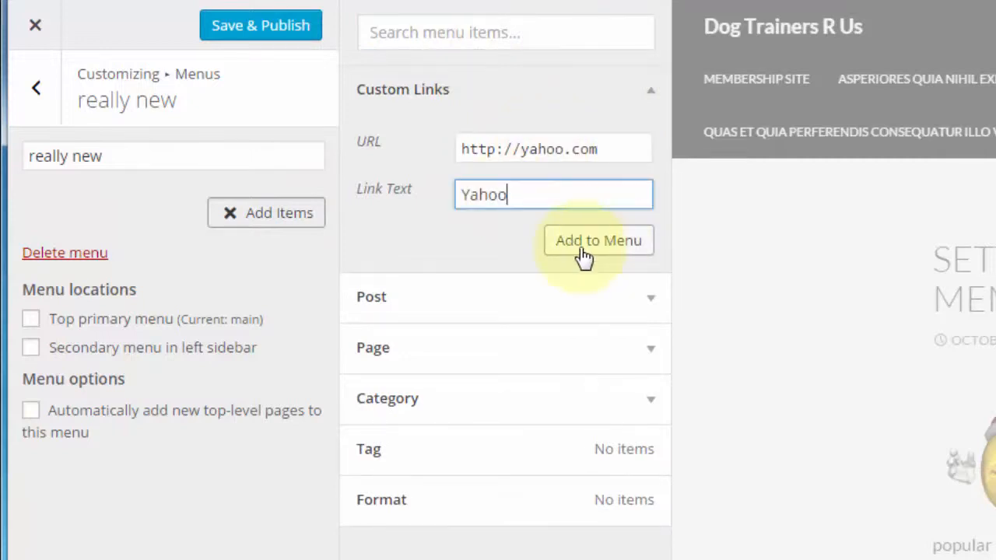
pyautogui.click(596, 242)
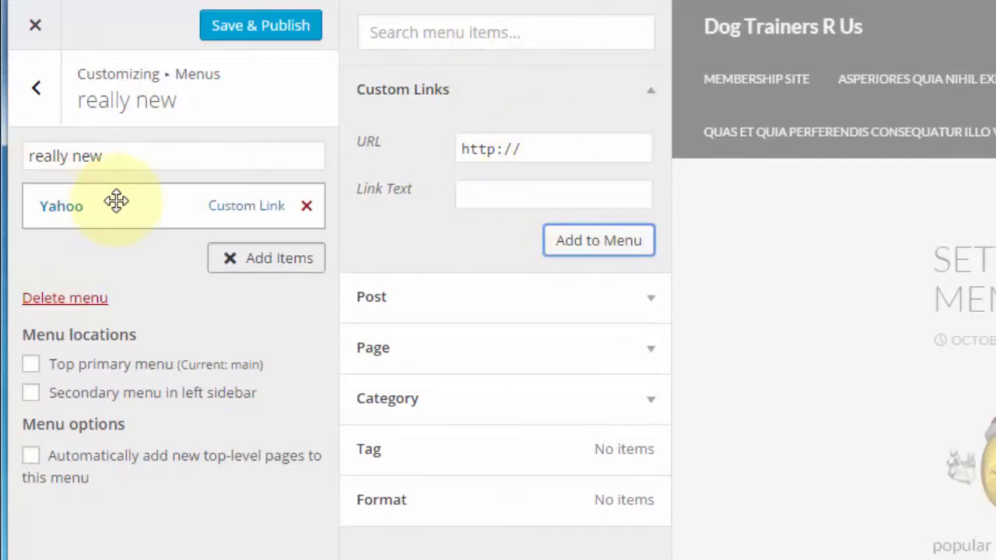
# Add the posts Setting Up A WordPress Membership Site, Soluta vel eos odio and Quas et quia perferendis consequatur illo voluptatem to the menu
pyautogui.click(615, 299)
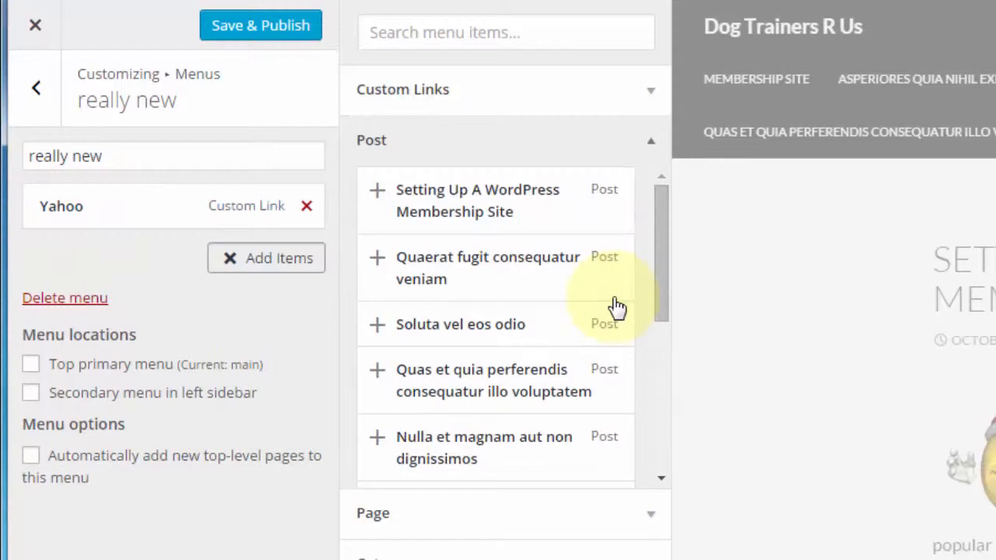
pyautogui.click(449, 201)
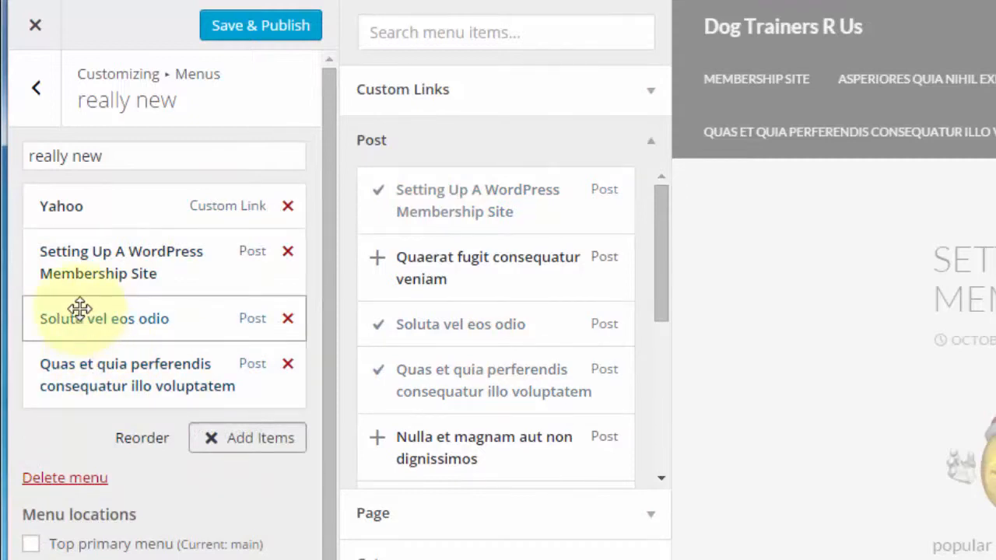
# Nest the Quas et quia post under Soluta vel eos odio and move Soluta above Setting Up A WordPress Membership Site
pyautogui.click(134, 440)
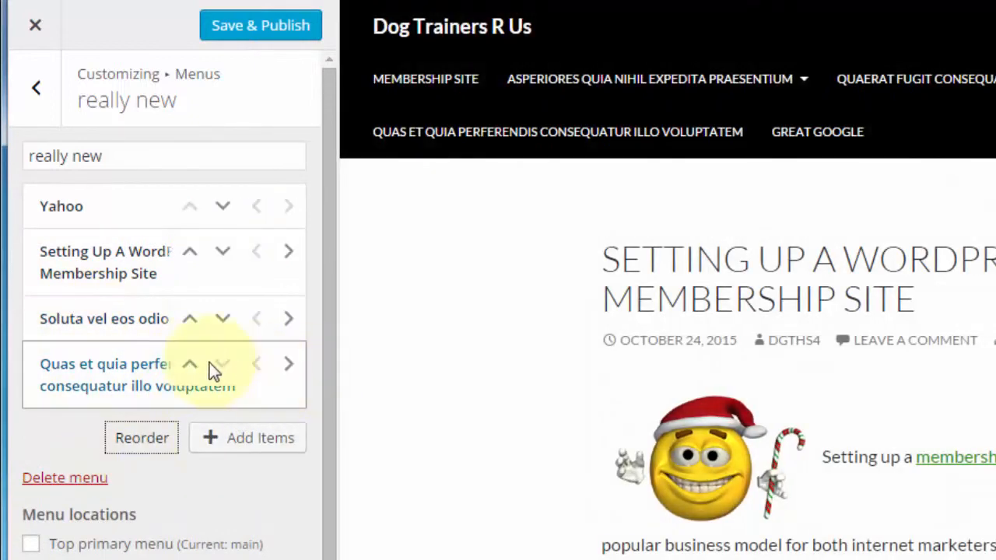
pyautogui.click(288, 368)
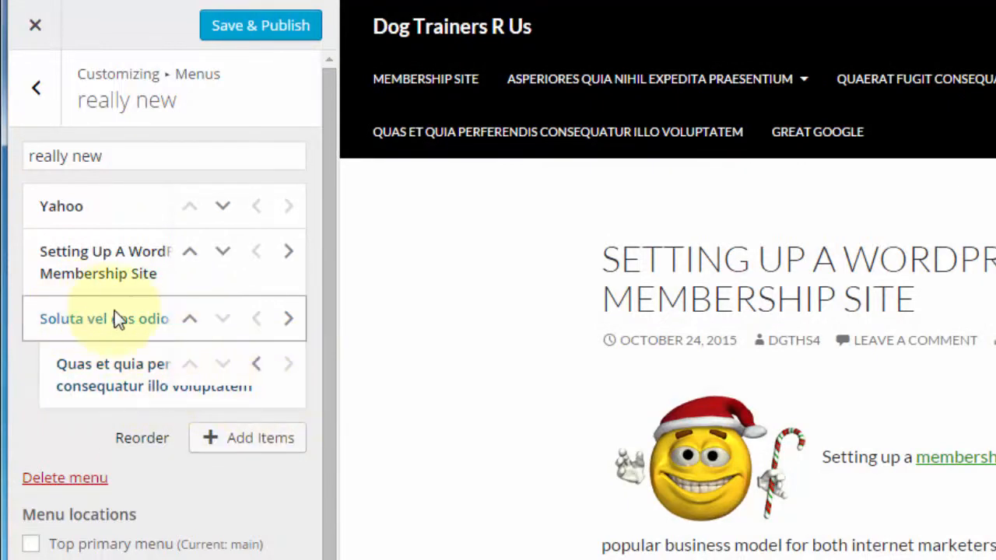
pyautogui.click(189, 319)
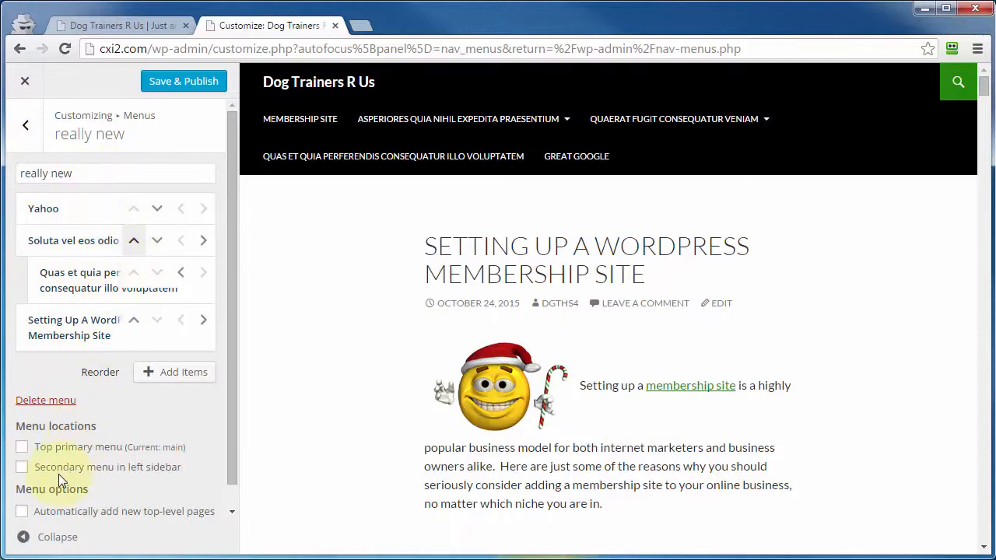
# Assign the "really new" menu to the "Secondary menu in left sidebar" location, compare the preview with and without it, and publish the changes
pyautogui.click(22, 467)
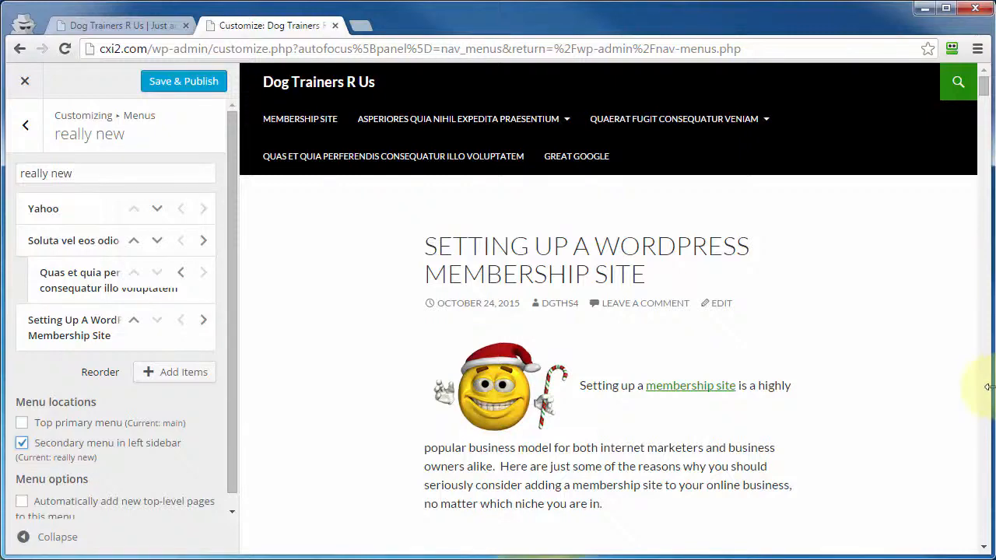
pyautogui.moveTo(989, 387); pyautogui.dragTo(995, 387)
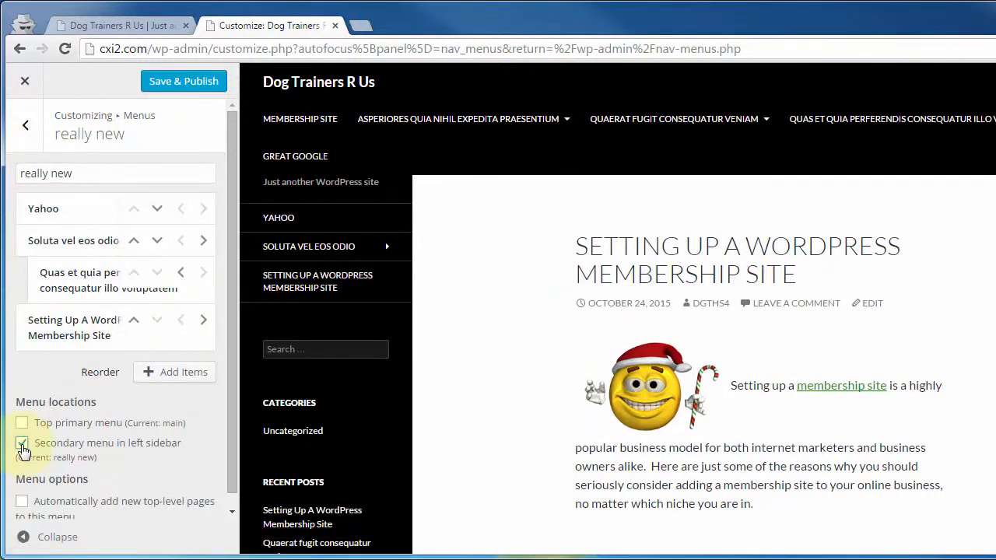
pyautogui.click(22, 443)
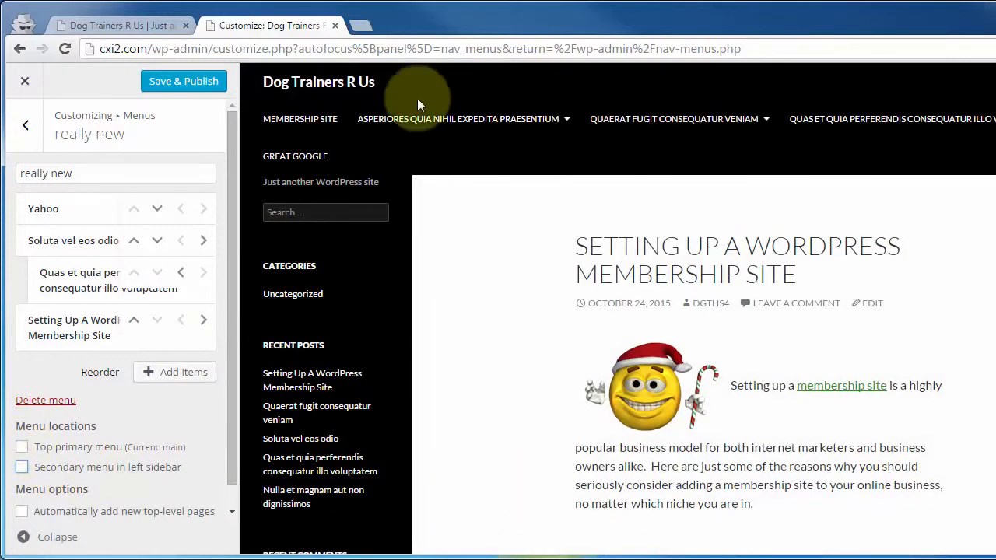
pyautogui.click(22, 467)
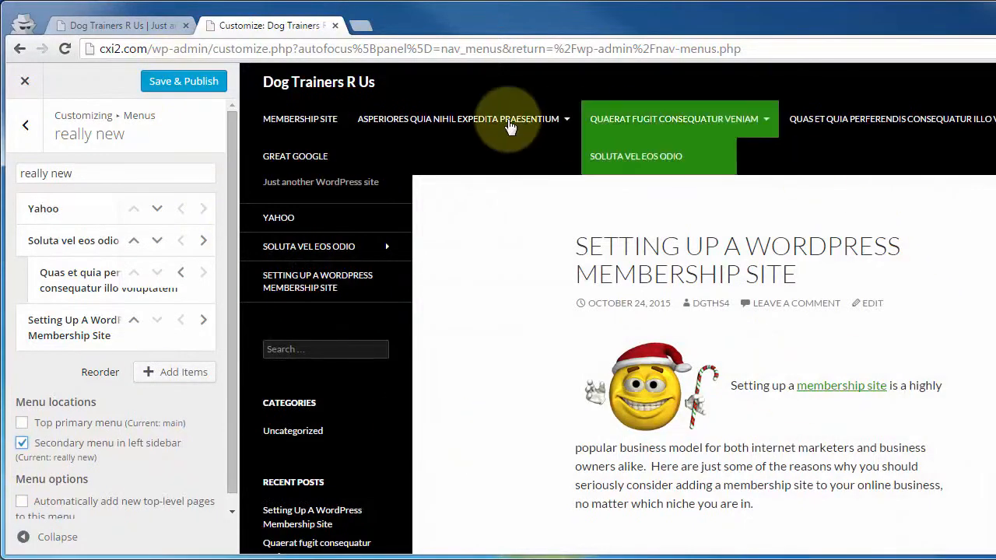
pyautogui.click(165, 85)
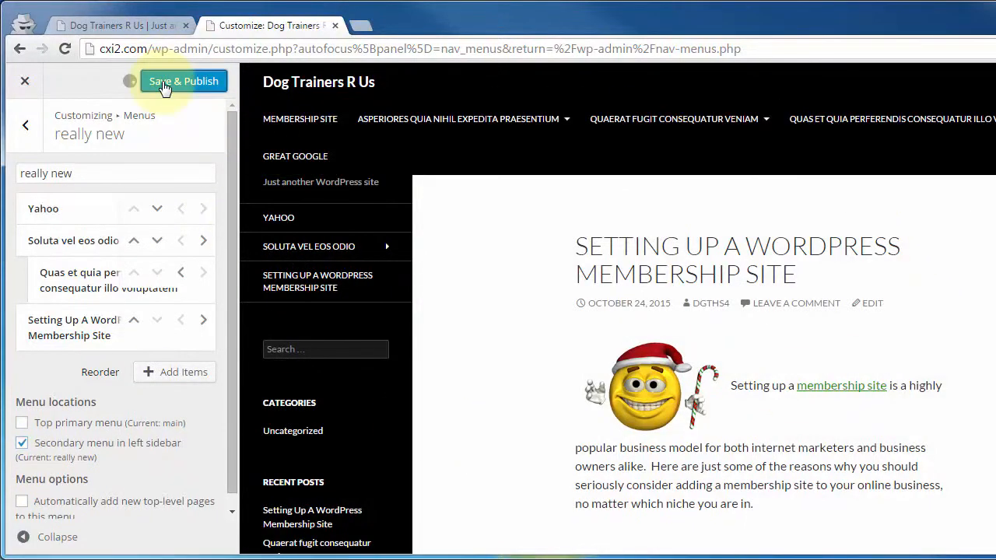
# Close the Customizer and reload the live site to check the sidebar menu
pyautogui.click(23, 84)
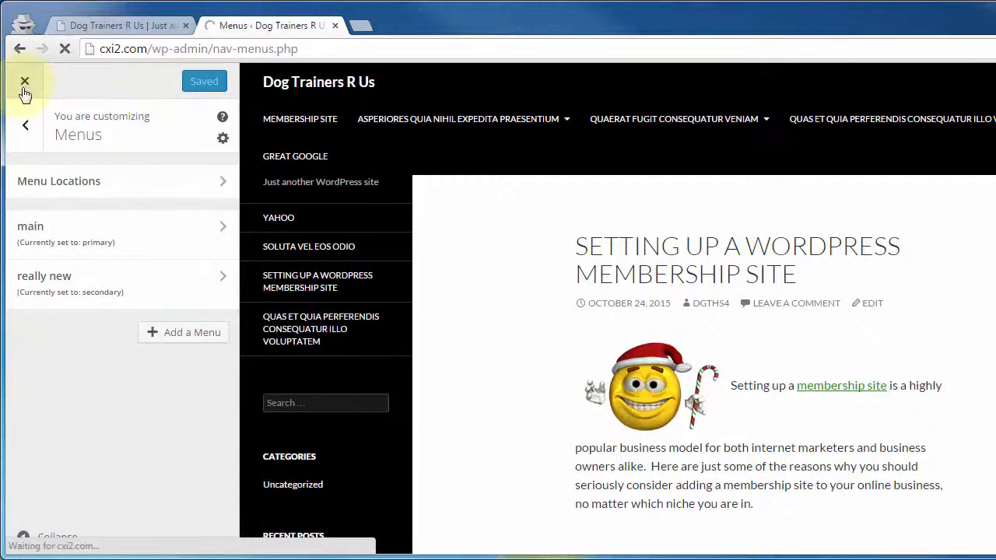
pyautogui.click(80, 29)
pyautogui.click(65, 49)
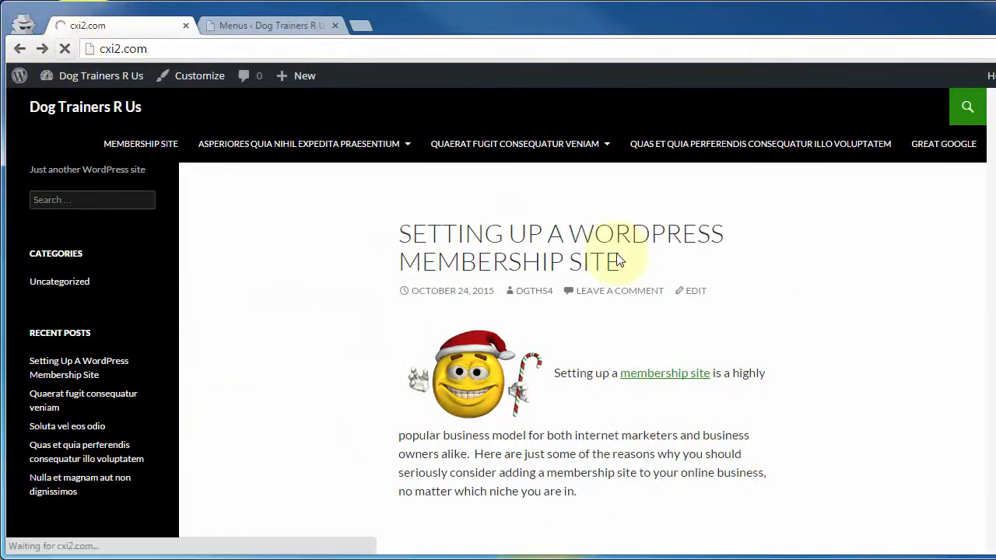